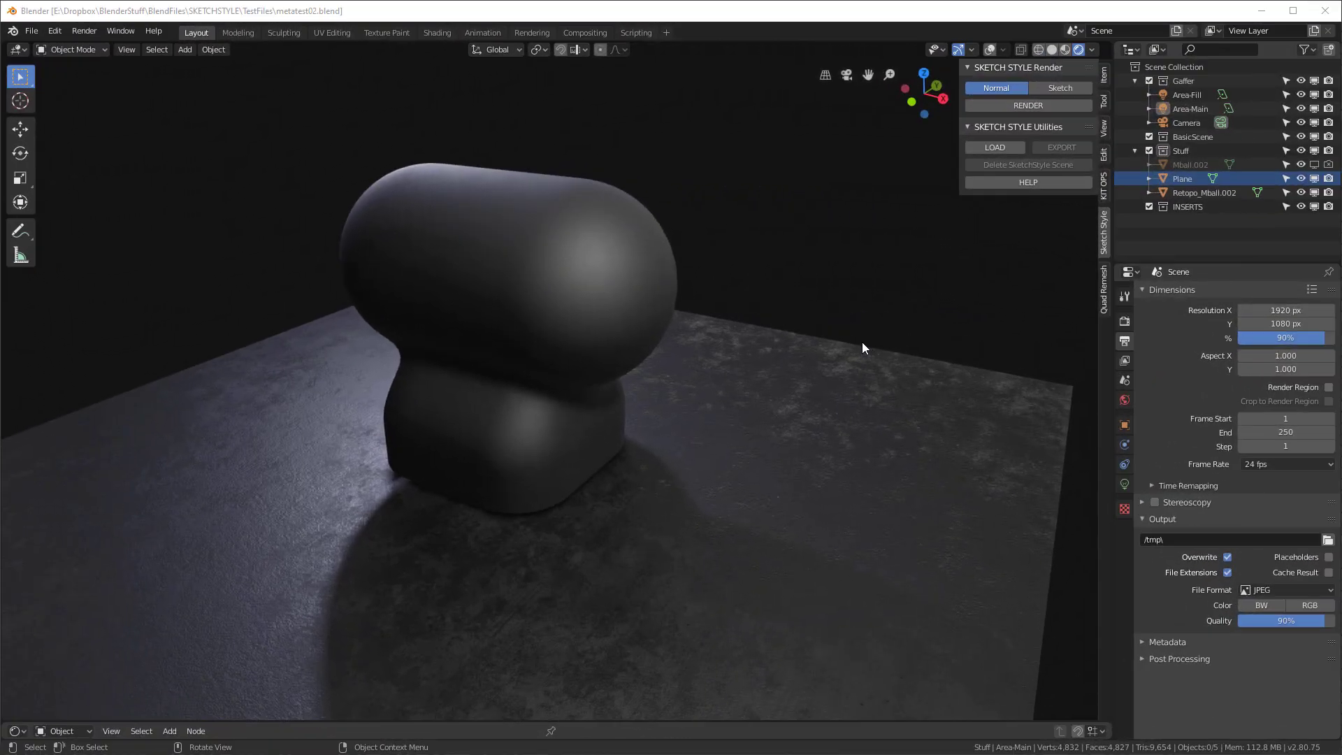
# Switch the Sketch Style to Sketch and set the render engine to Eevee.
pyautogui.moveTo(862, 341); pyautogui.dragTo(742, 351, button='middle')
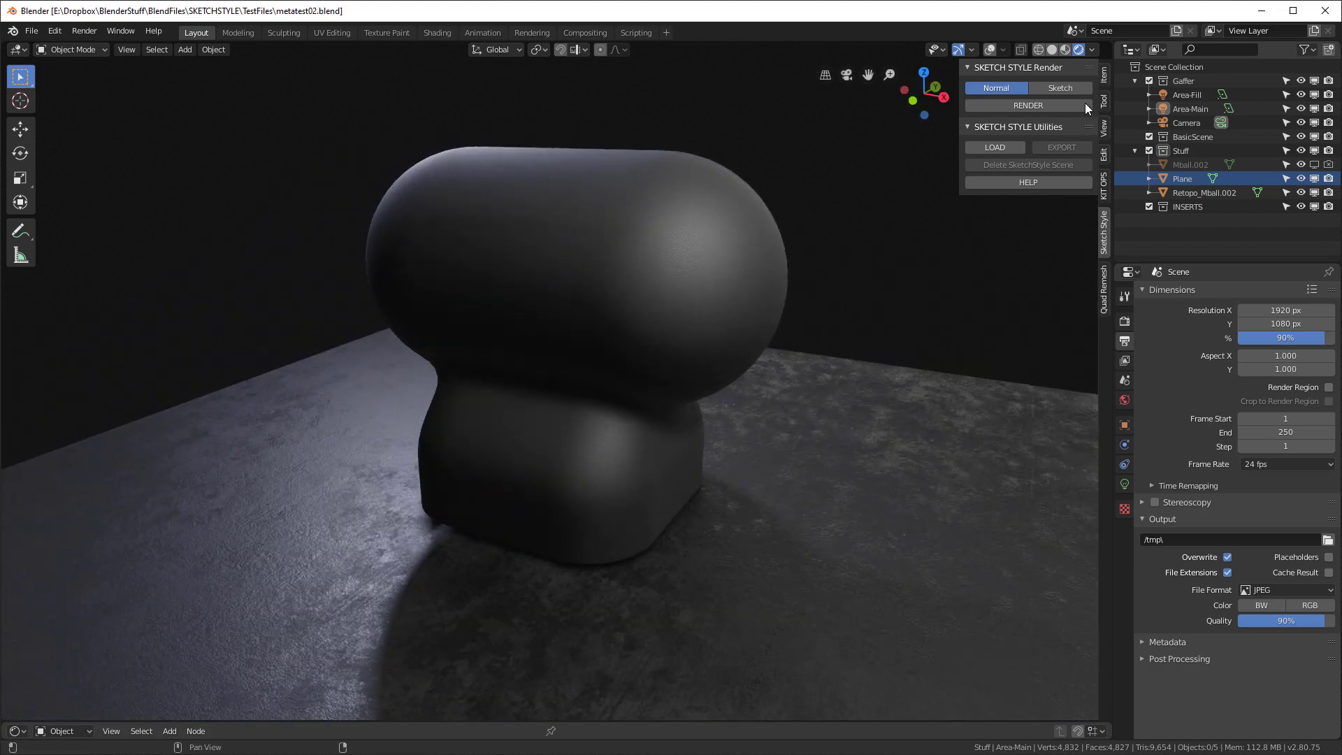
pyautogui.click(1060, 90)
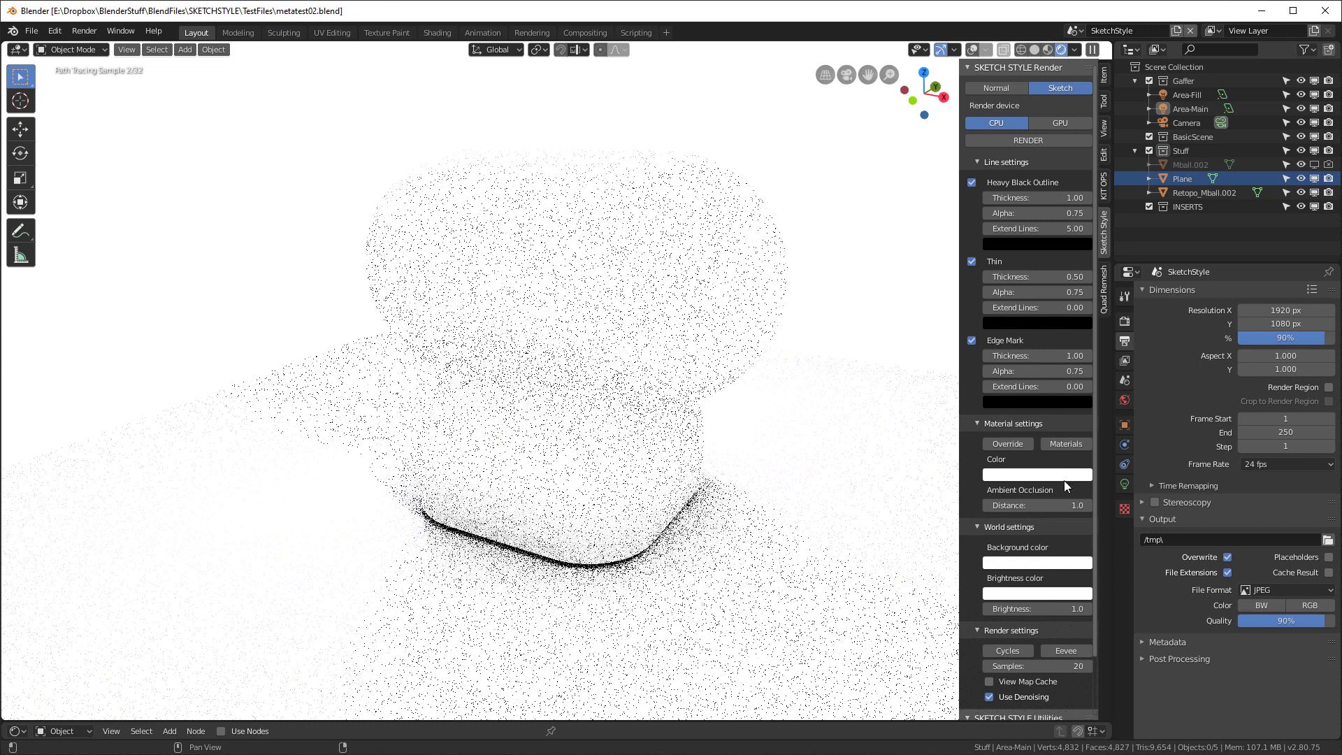
pyautogui.scroll(-3, 1063, 652)
pyautogui.click(1064, 651)
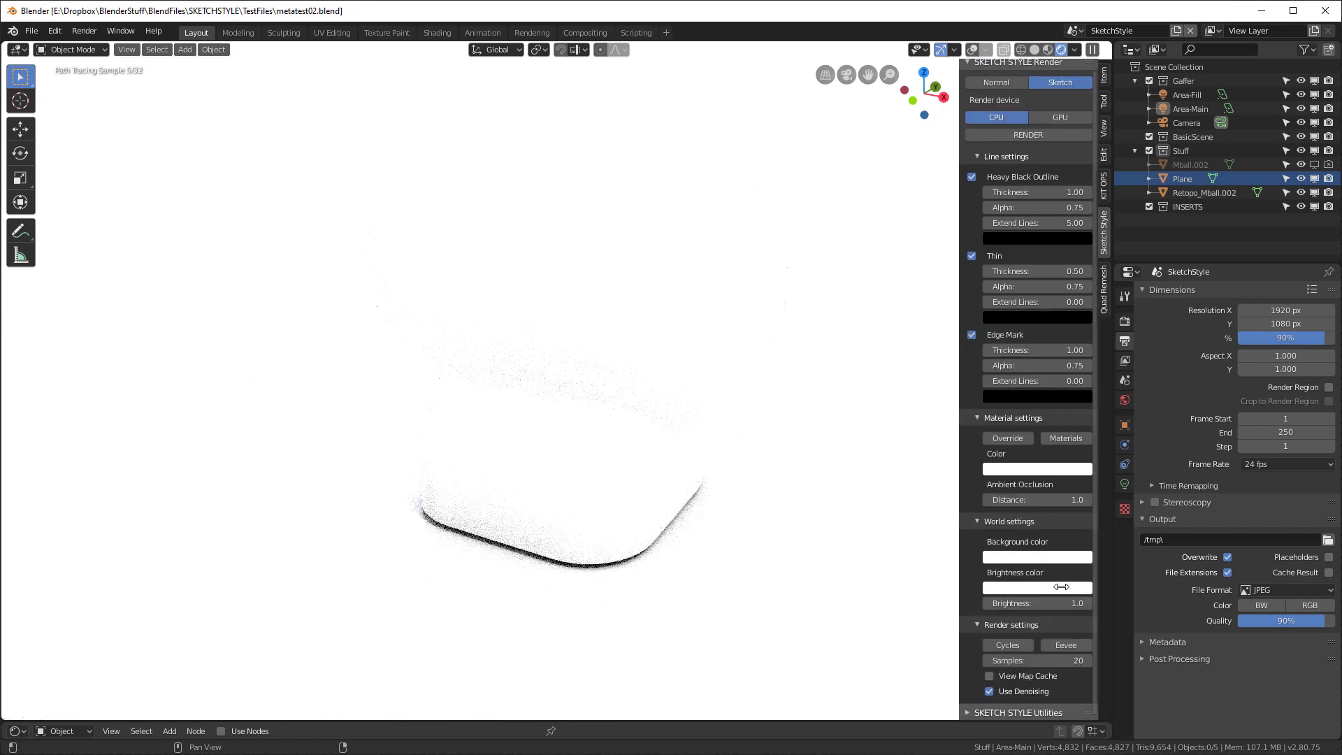
pyautogui.click(1066, 643)
# Exclude the Gaffer lights collection, view through the camera and render a test frame.
pyautogui.click(1149, 81)
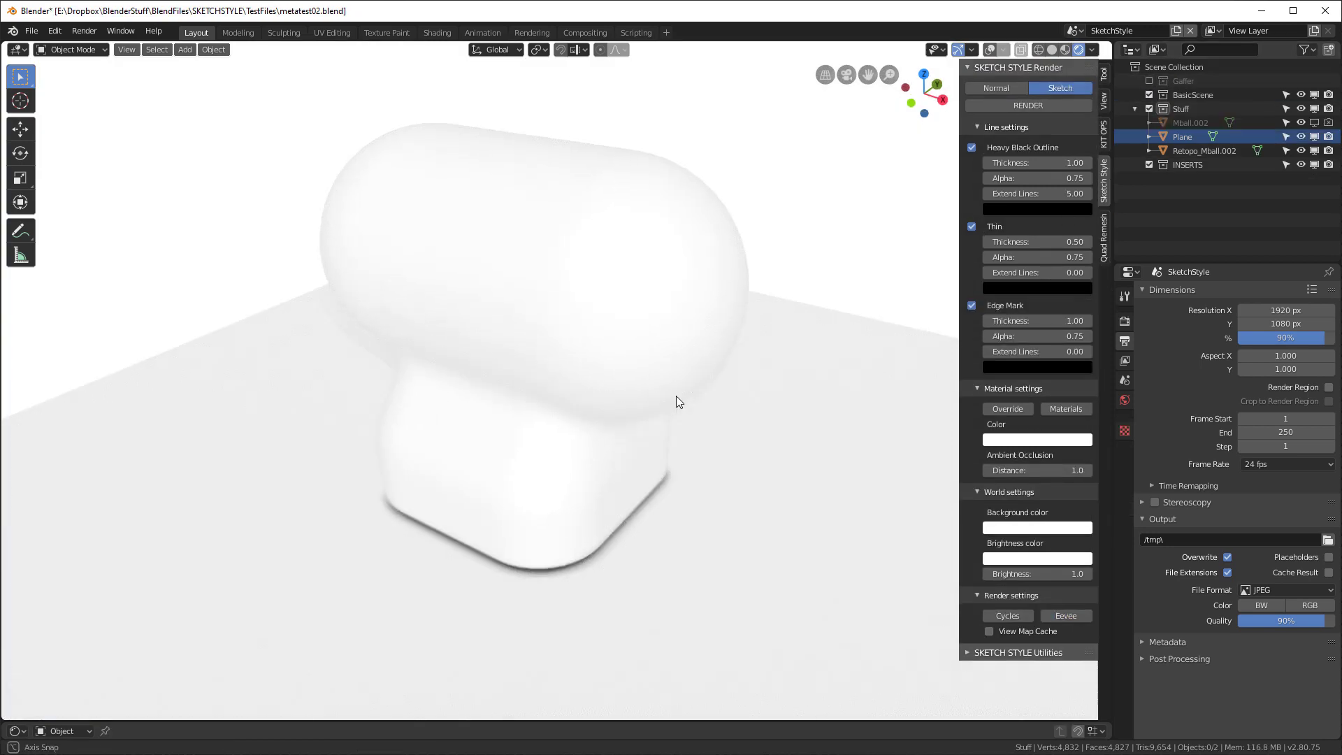
pyautogui.press('KP_0')
pyautogui.press('F12')
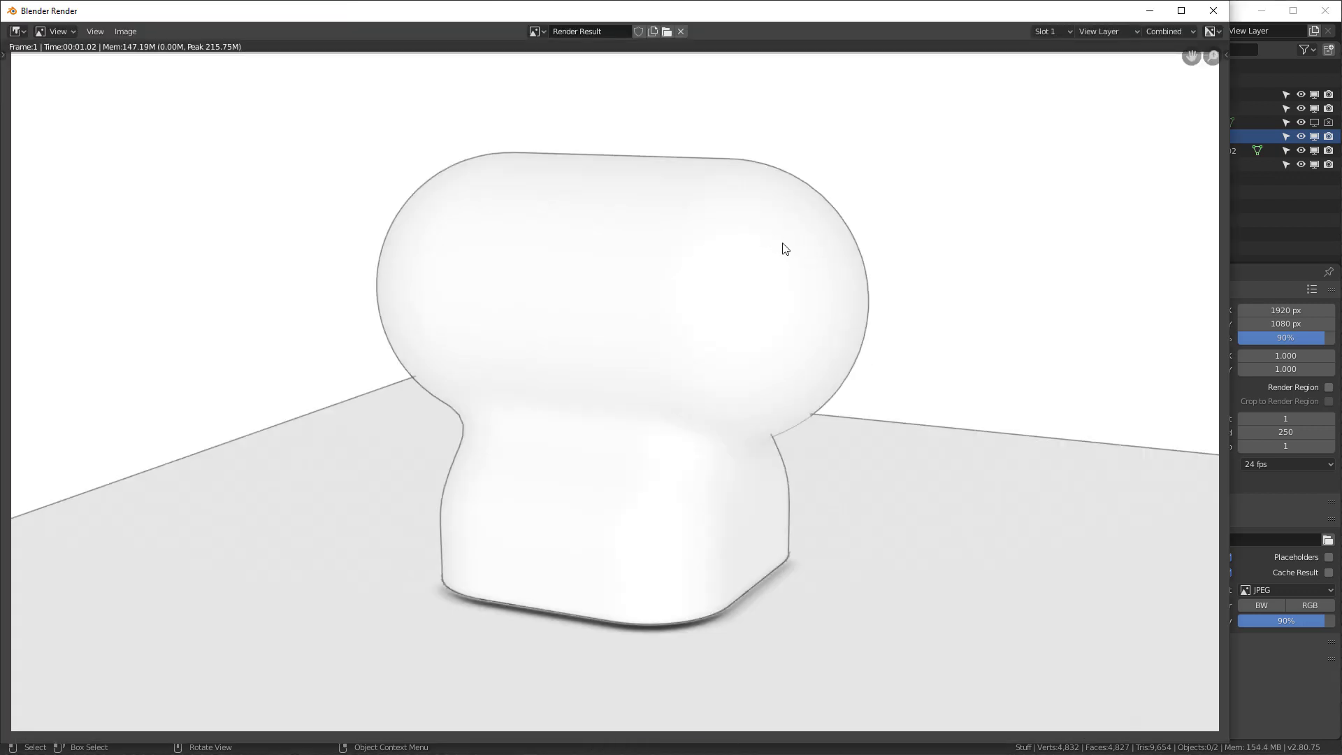
# Set the Heavy Black Outline to thickness 2 and alpha 1.
pyautogui.press('Escape')
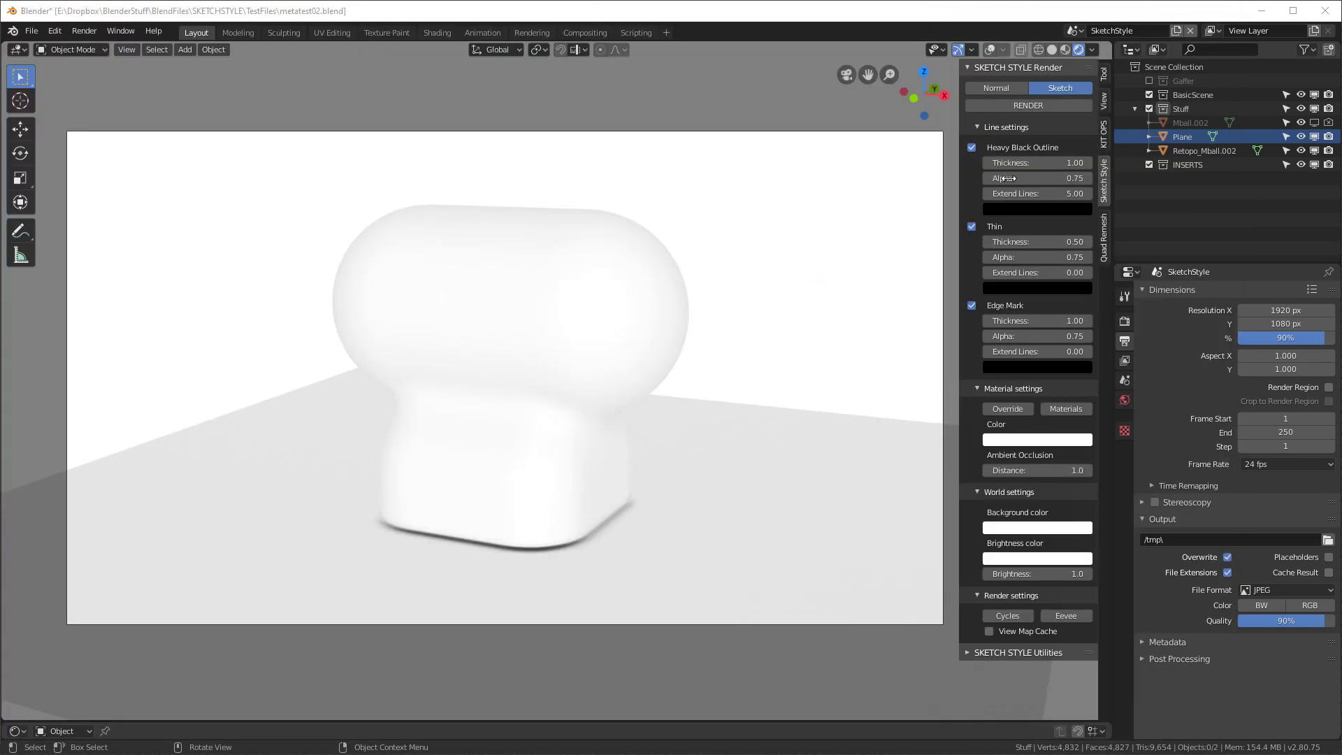
pyautogui.click(1048, 163)
pyautogui.write('2')
pyautogui.press('Tab')
pyautogui.write('1')
pyautogui.press('Tab')
pyautogui.press('Return')
# Give Thin lines thickness 1 and alpha 0.96, and turn off Edge Mark.
pyautogui.click(1039, 243)
pyautogui.press('Tab')
pyautogui.write('0.96')
pyautogui.hotkey('shift', 'Tab')
pyautogui.write('1')
pyautogui.press('Tab')
pyautogui.press('Return')
pyautogui.click(971, 305)
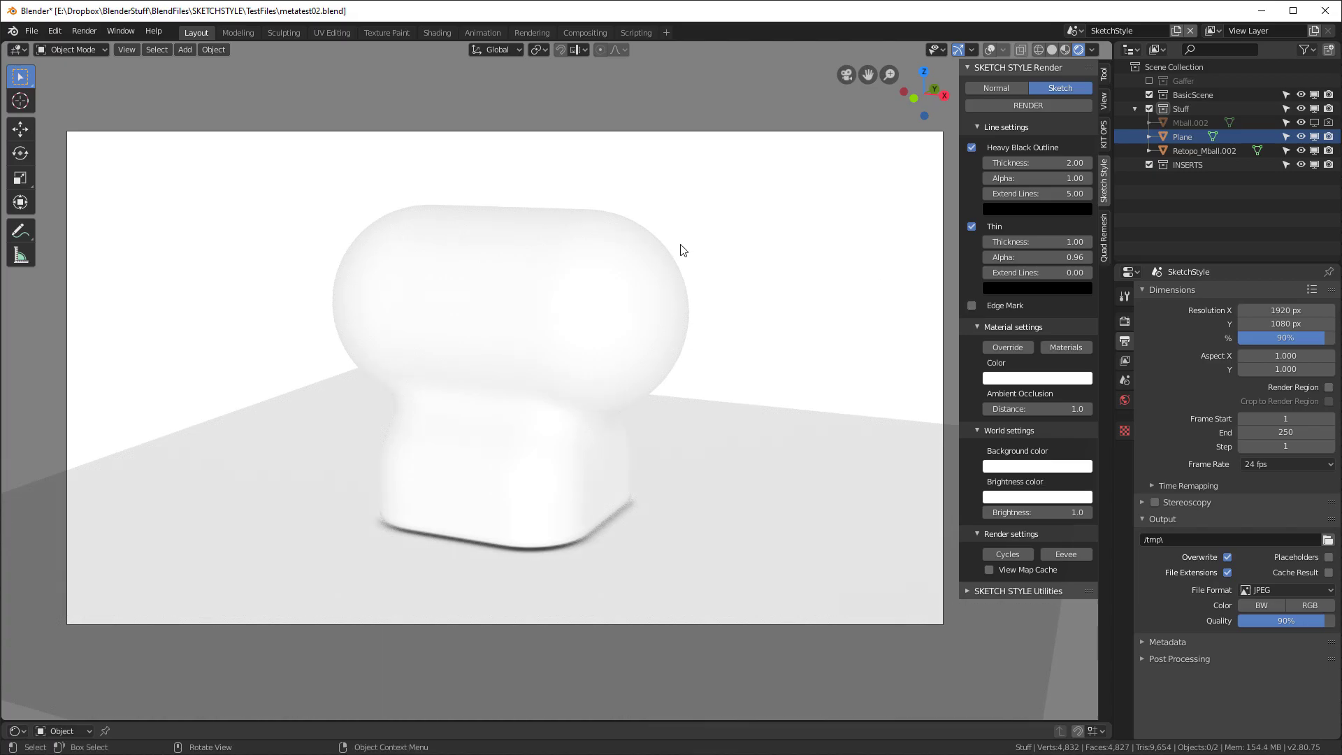
# Render the sketch-style image of the outlined object and close the result.
pyautogui.press('F12')
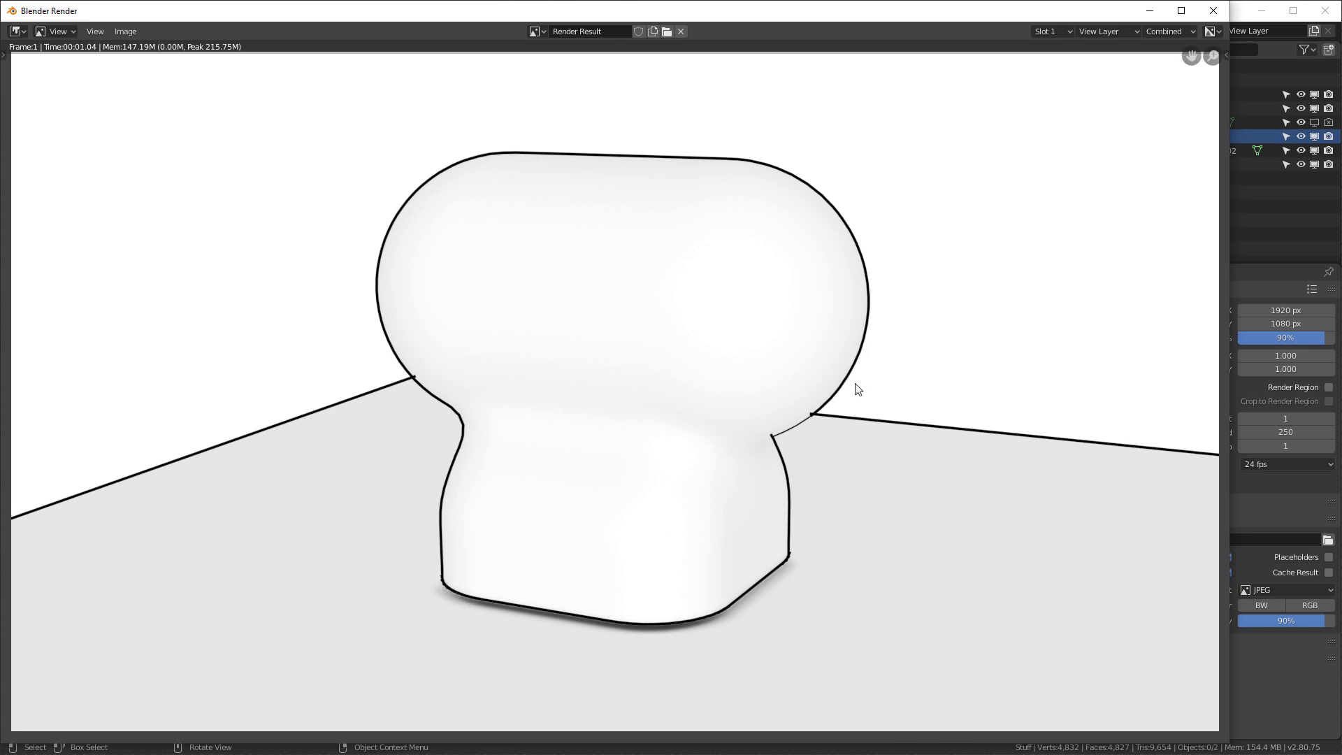
pyautogui.press('Escape')
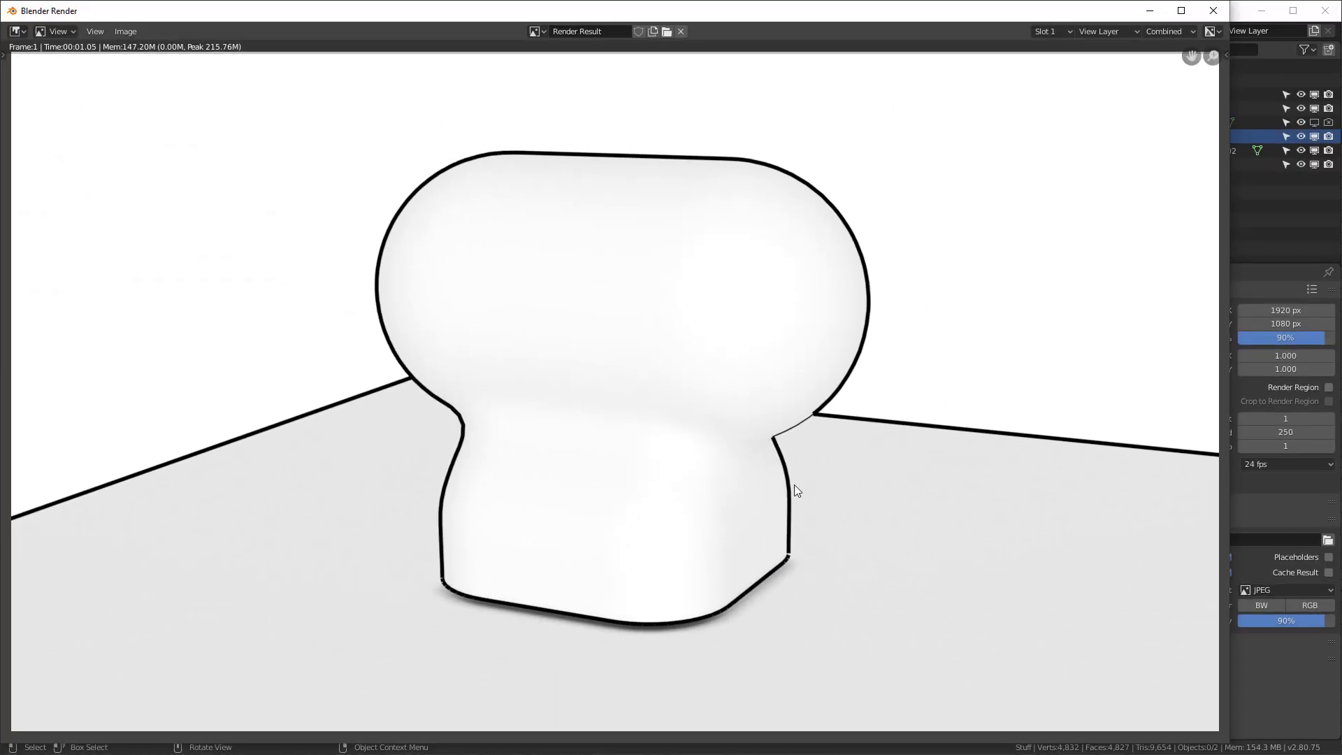
# Enable stroke Chaining for the Heavy Black Outline line set in the View Layer Freestyle settings.
pyautogui.press('Escape')
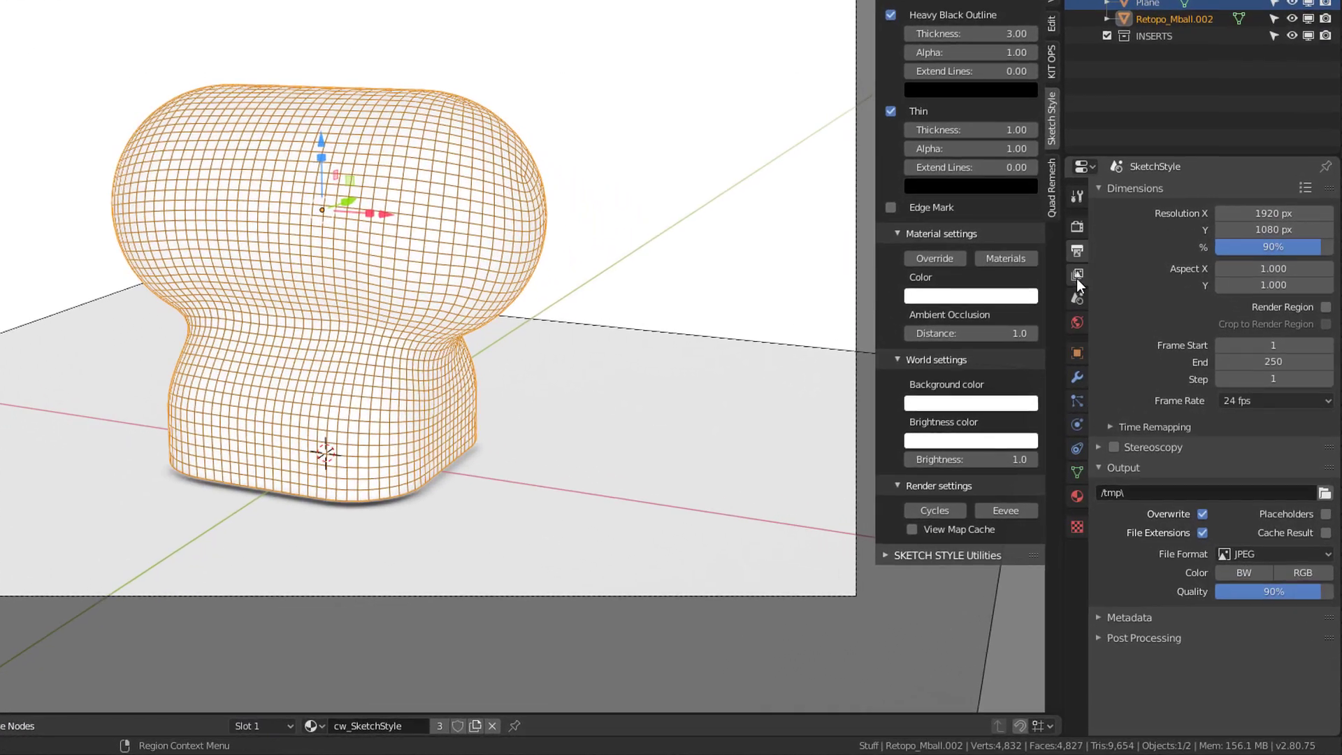
pyautogui.click(1076, 275)
pyautogui.scroll(-8, 1202, 489)
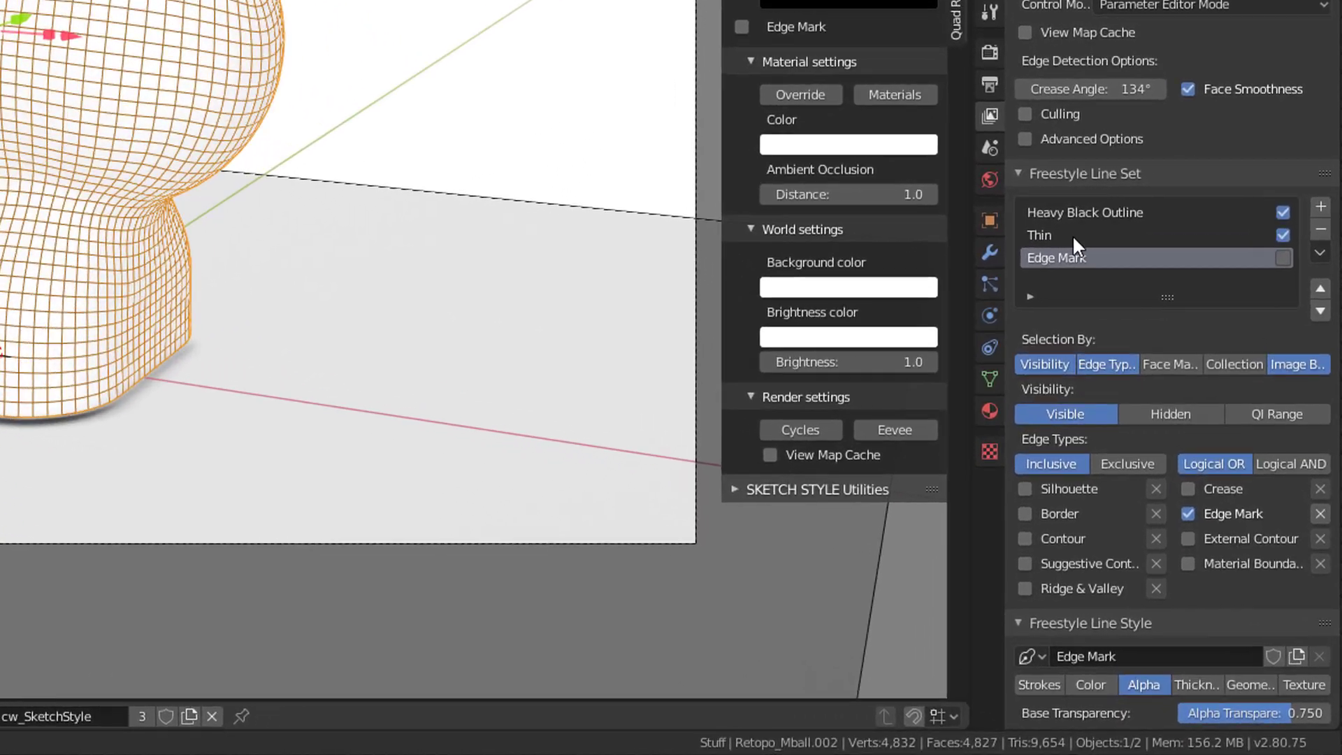
pyautogui.click(1105, 309)
pyautogui.scroll(-5, 1177, 560)
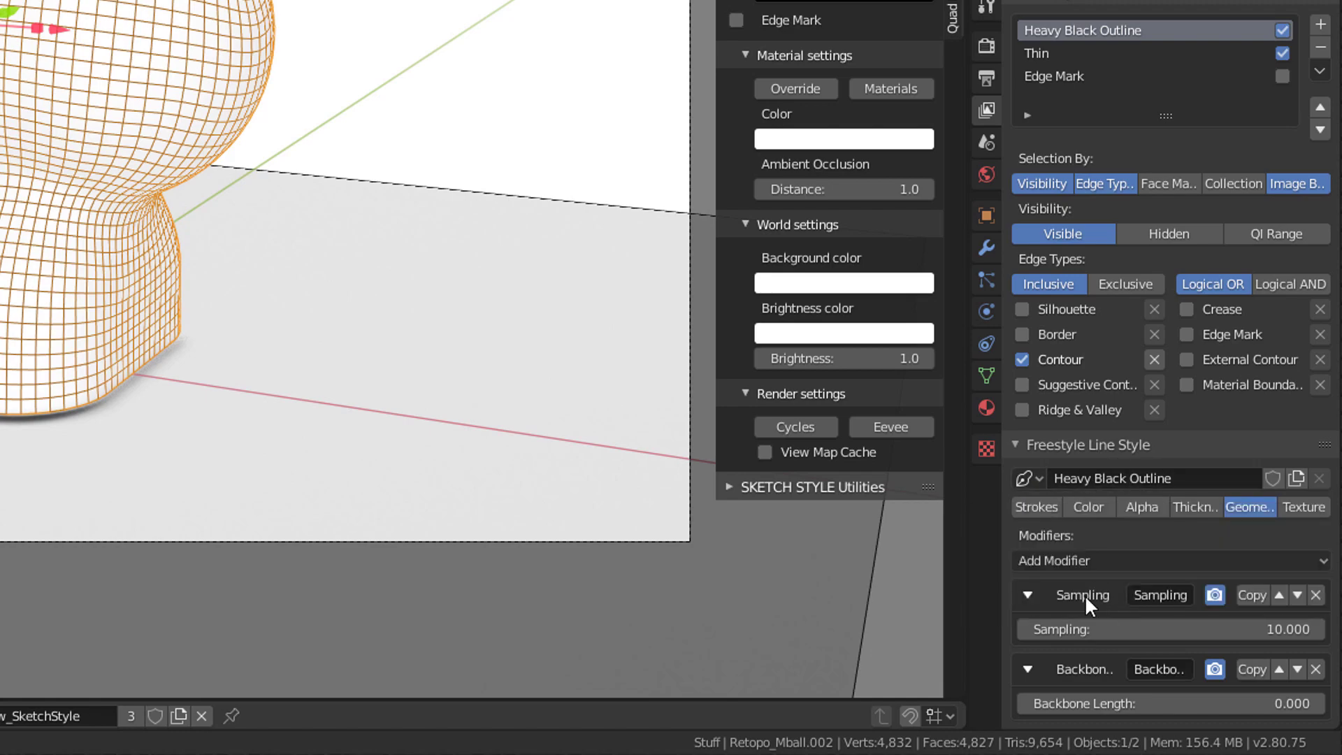
pyautogui.click(1037, 508)
pyautogui.click(1020, 537)
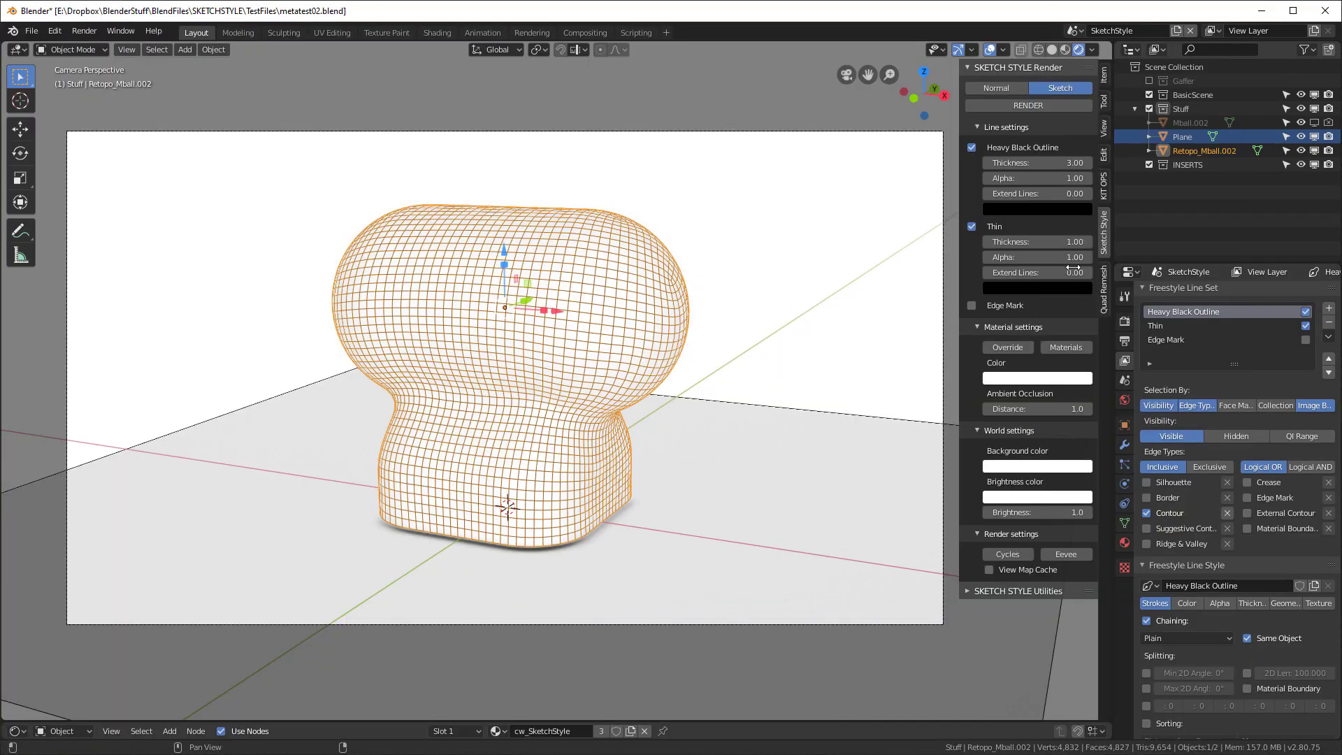
# Set the Heavy Black Outline Extend Lines value to 2.00.
pyautogui.click(1059, 198)
pyautogui.write('0.0')
pyautogui.write('2')
pyautogui.press('Return')
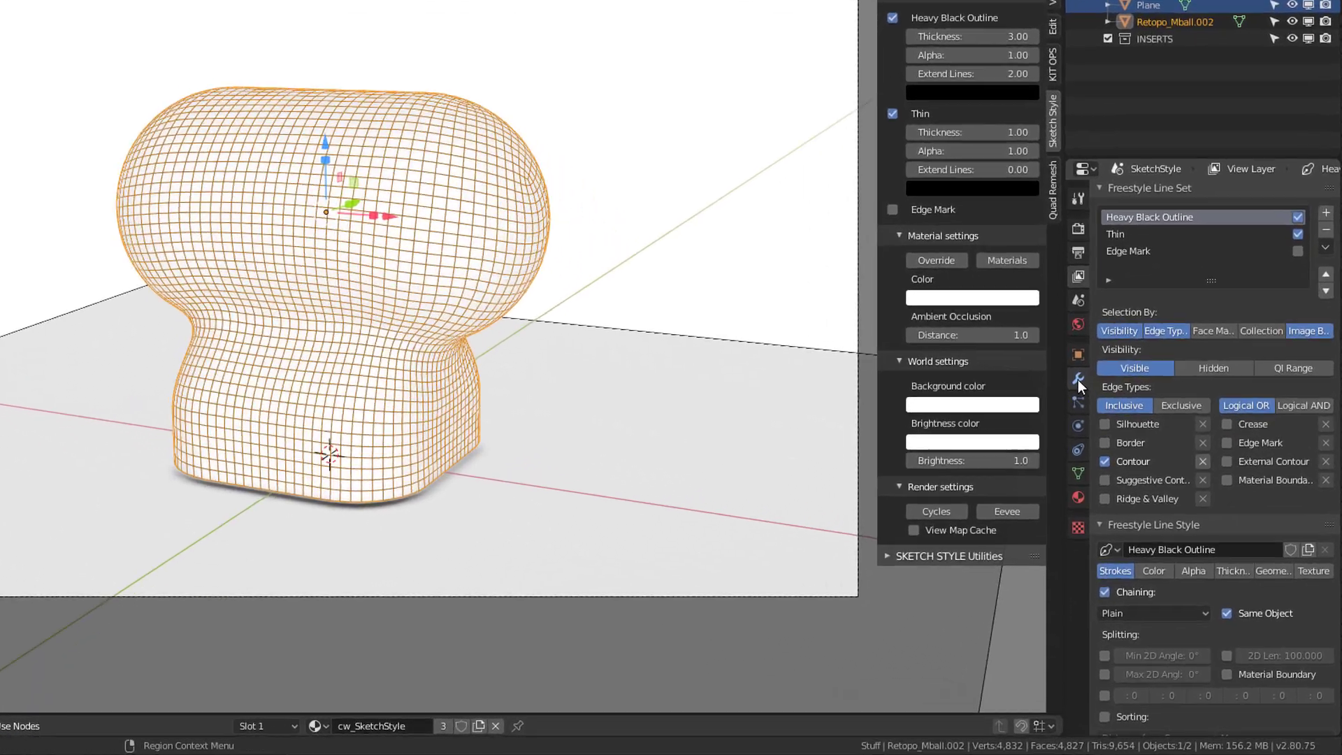
# Add a Decimate modifier in Un-Subdivide mode with 4 iterations and test-render the result.
pyautogui.click(1123, 441)
pyautogui.click(1181, 280)
pyautogui.click(1183, 380)
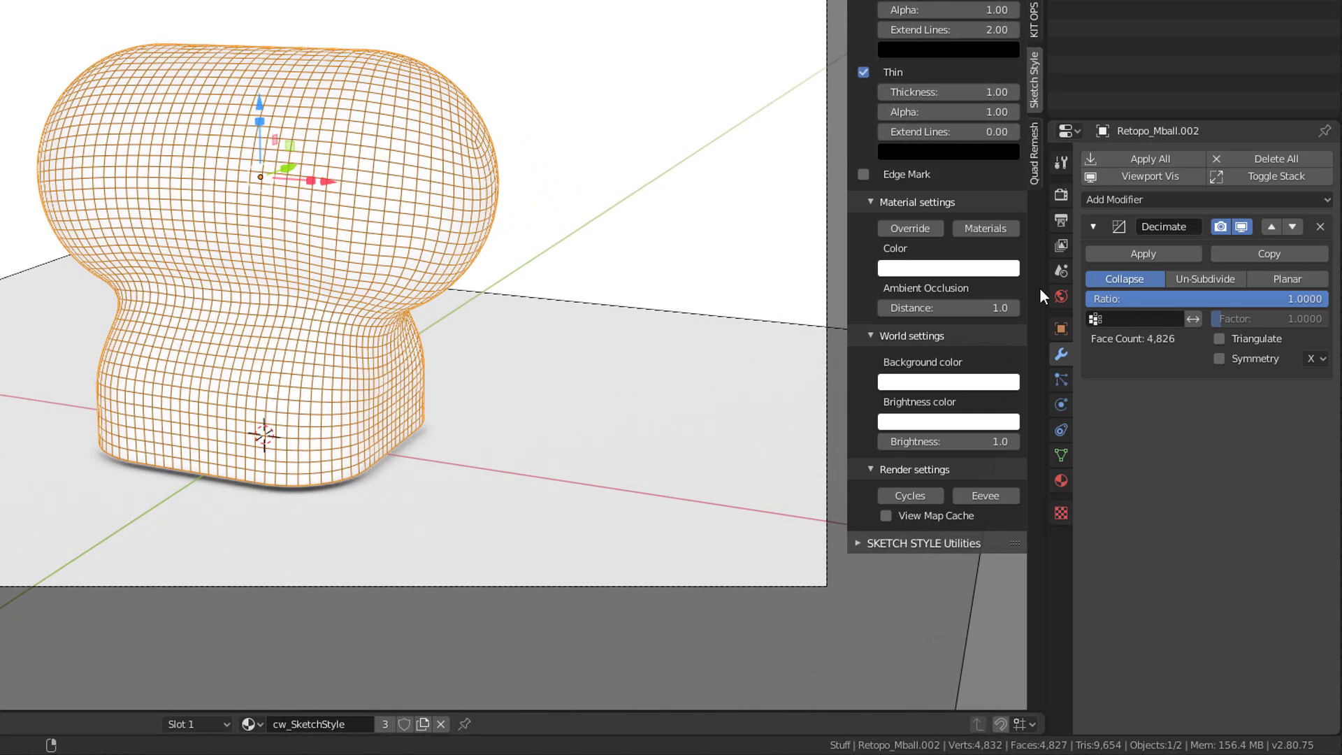
pyautogui.click(1205, 278)
pyautogui.click(1322, 299)
pyautogui.click(1322, 299)
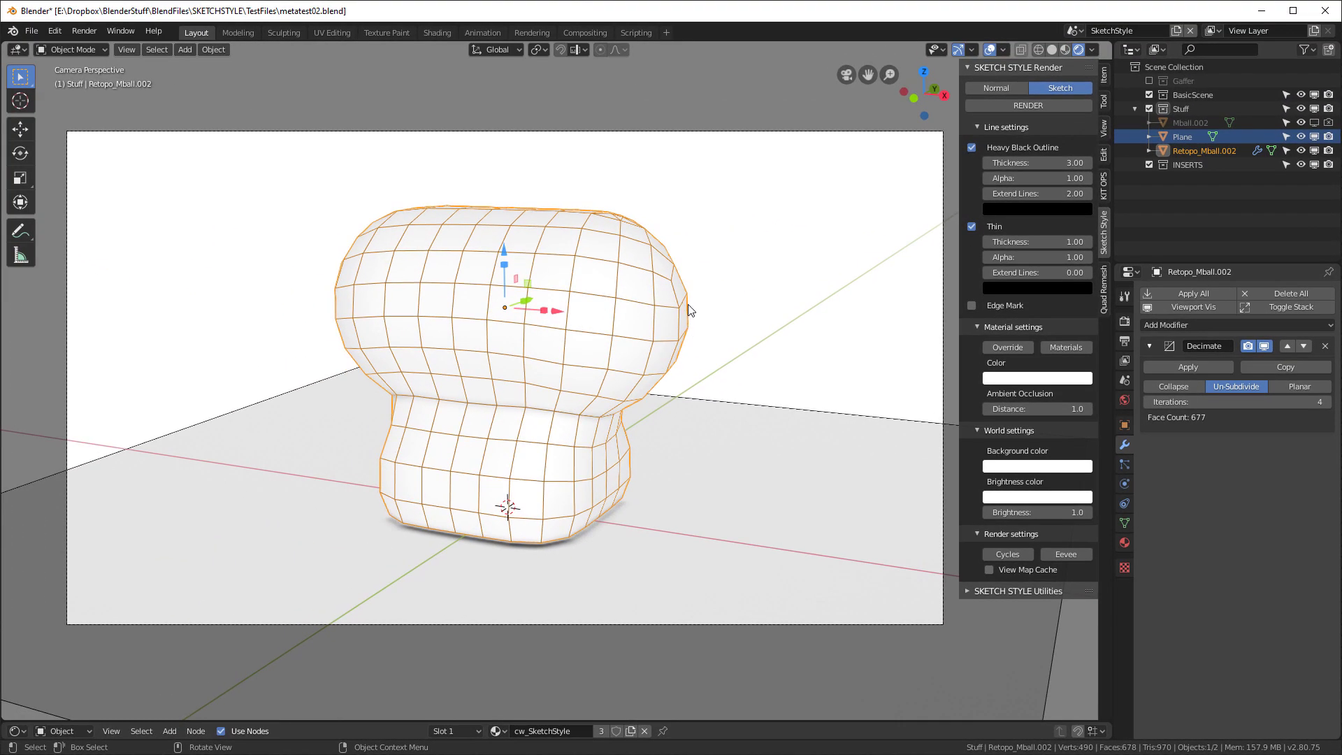
pyautogui.press('F12')
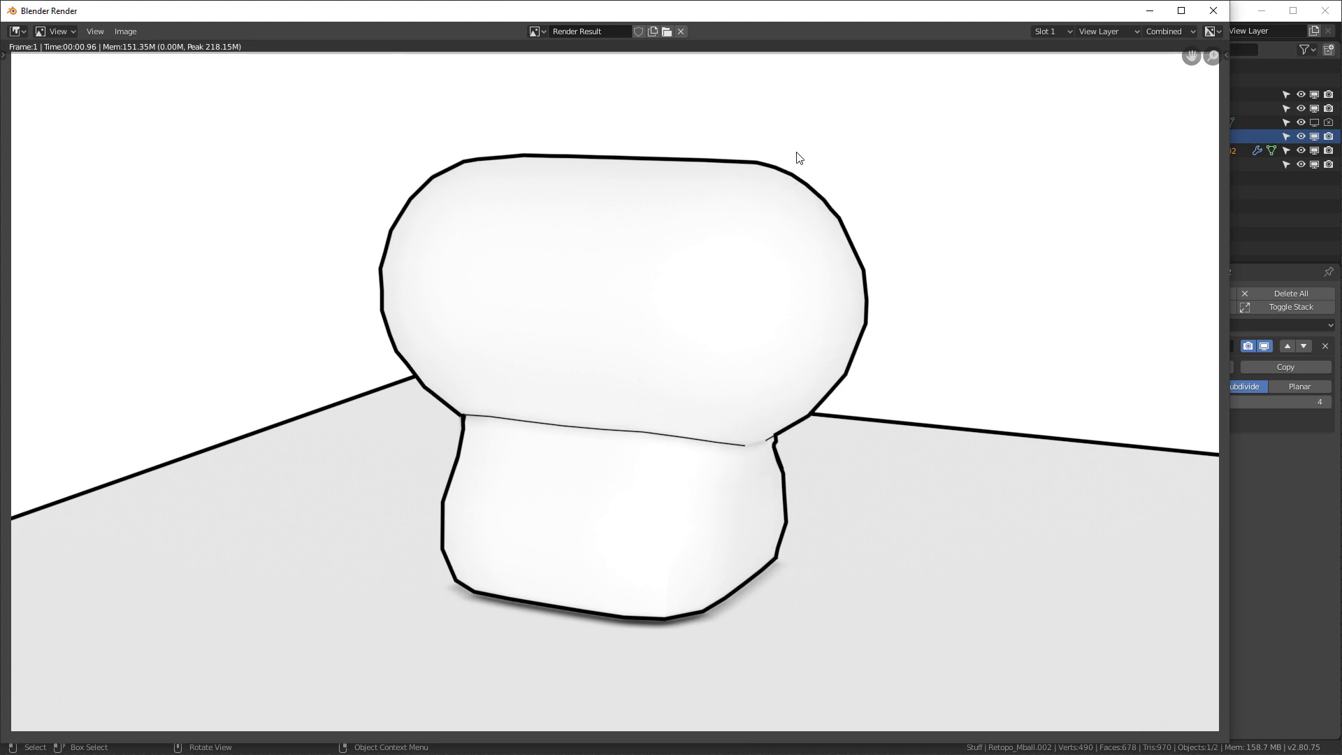
pyautogui.press('Escape')
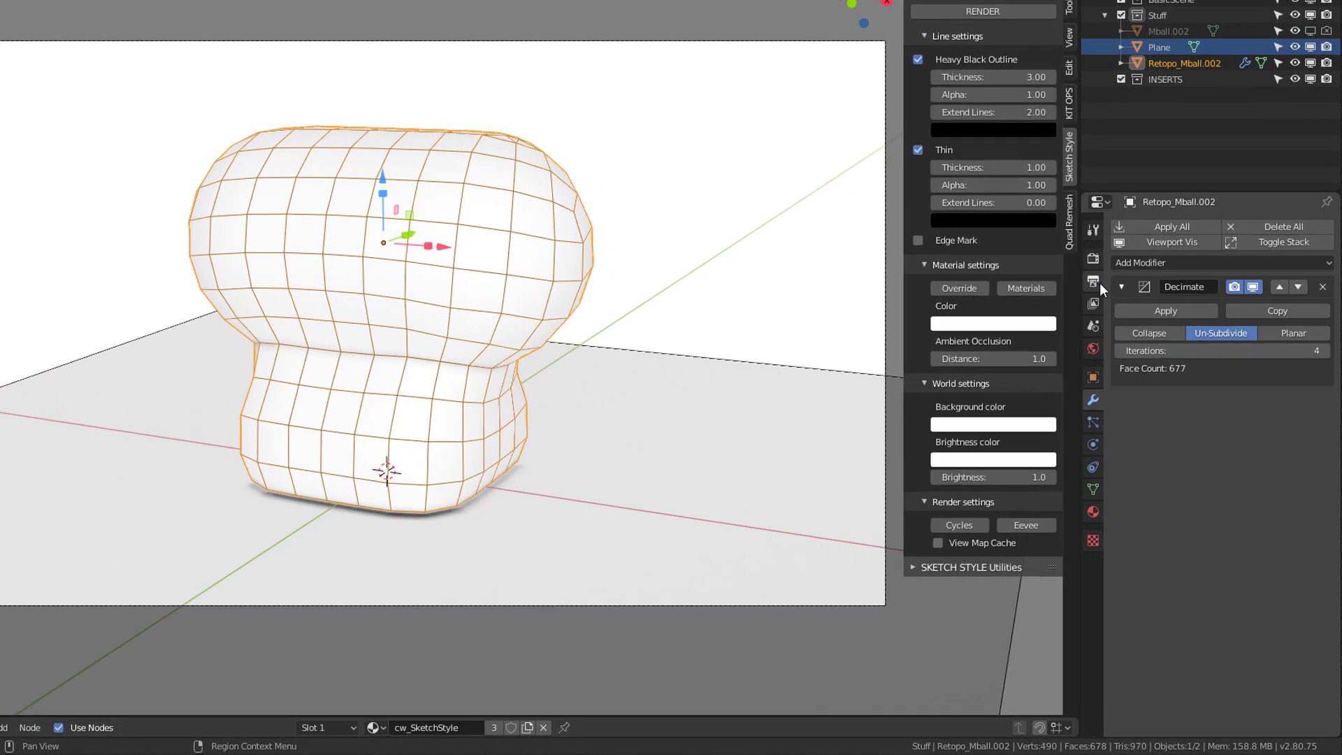
# Inspect the outline line style's Geometry modifiers without adding one, then render the scene.
pyautogui.click(1124, 358)
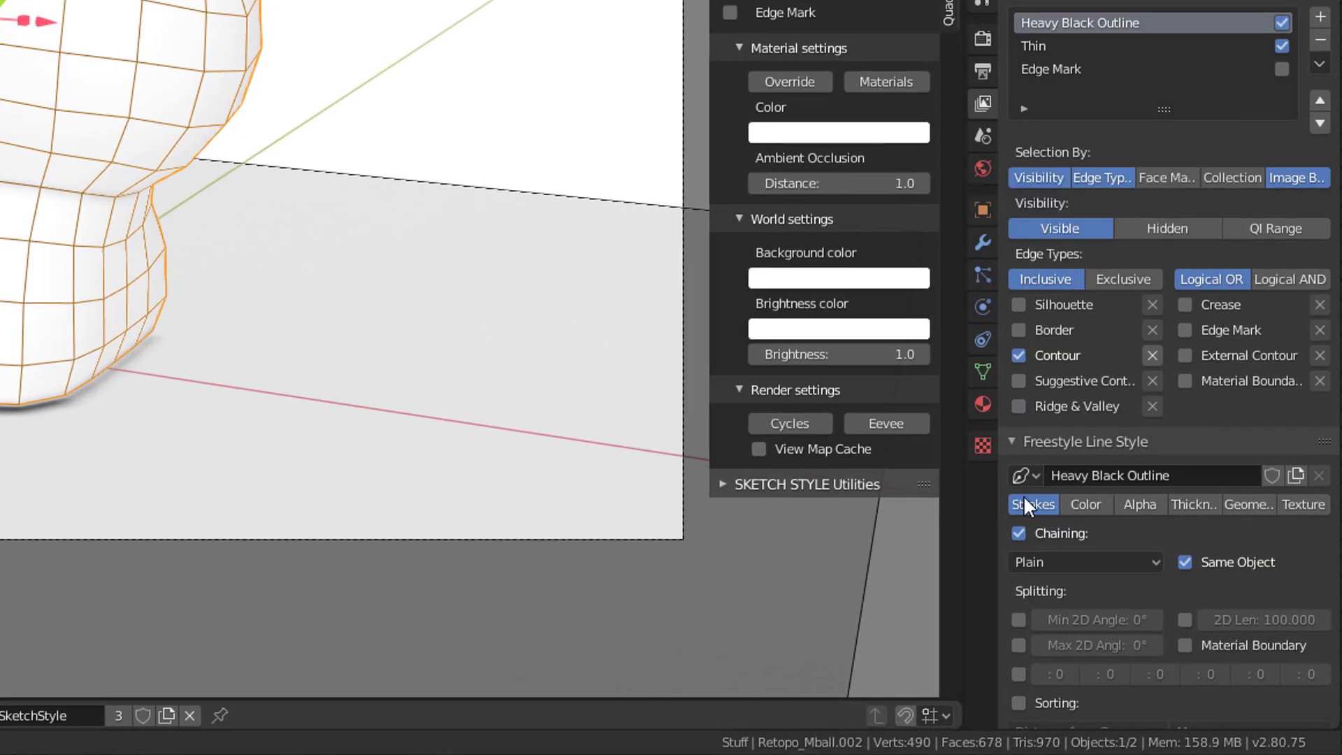
pyautogui.click(1244, 503)
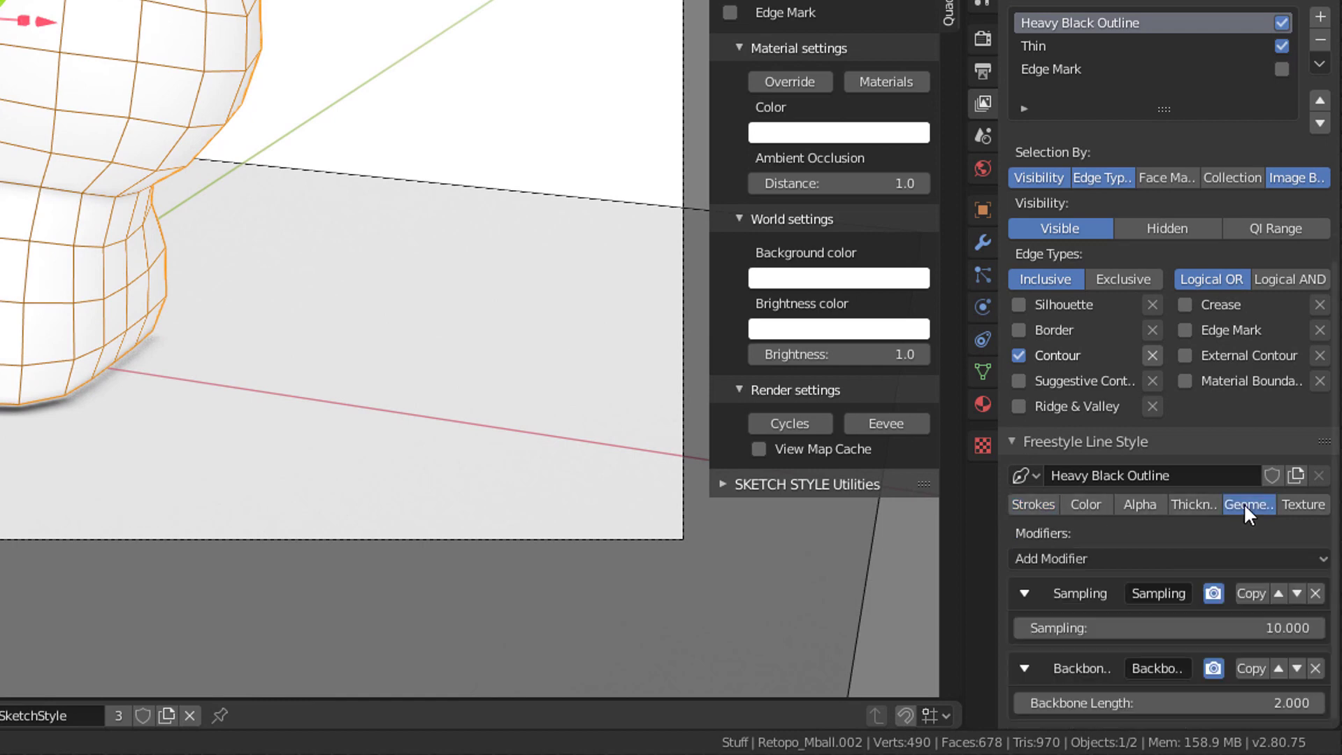
pyautogui.click(1046, 554)
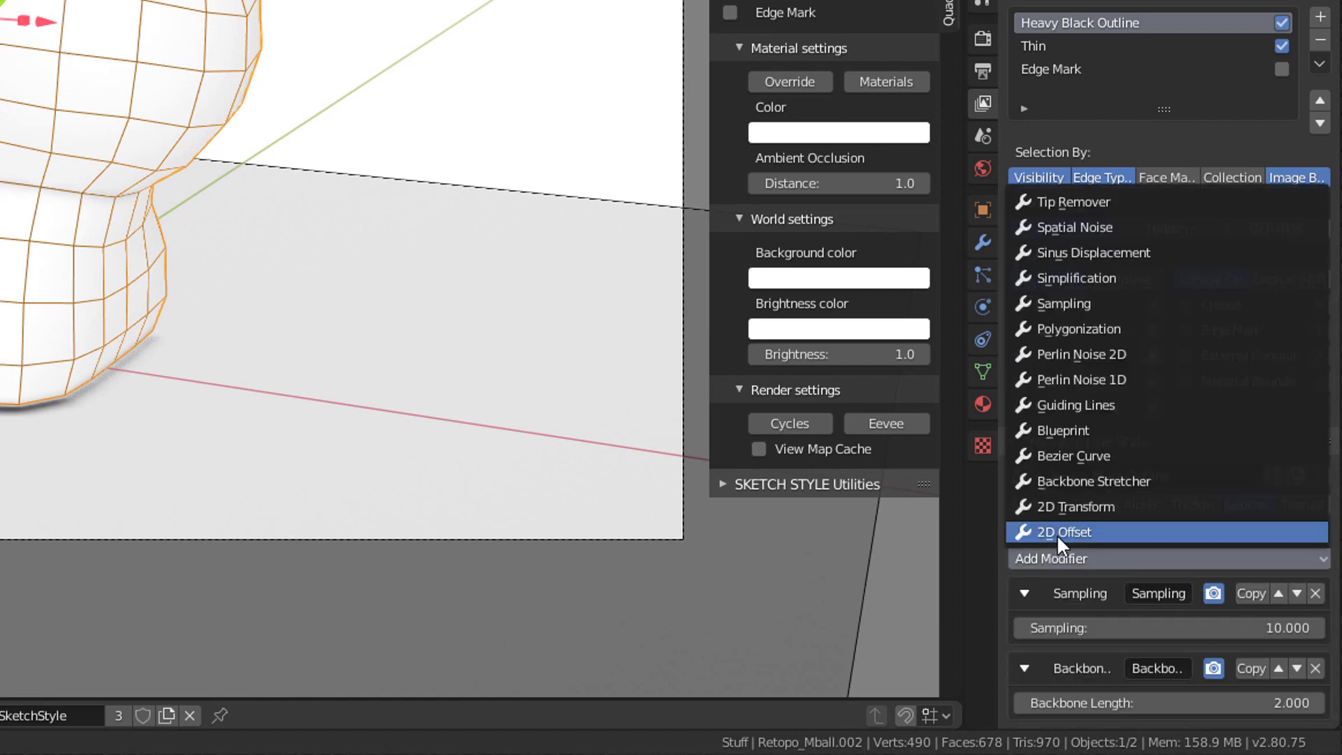
pyautogui.click(1071, 456)
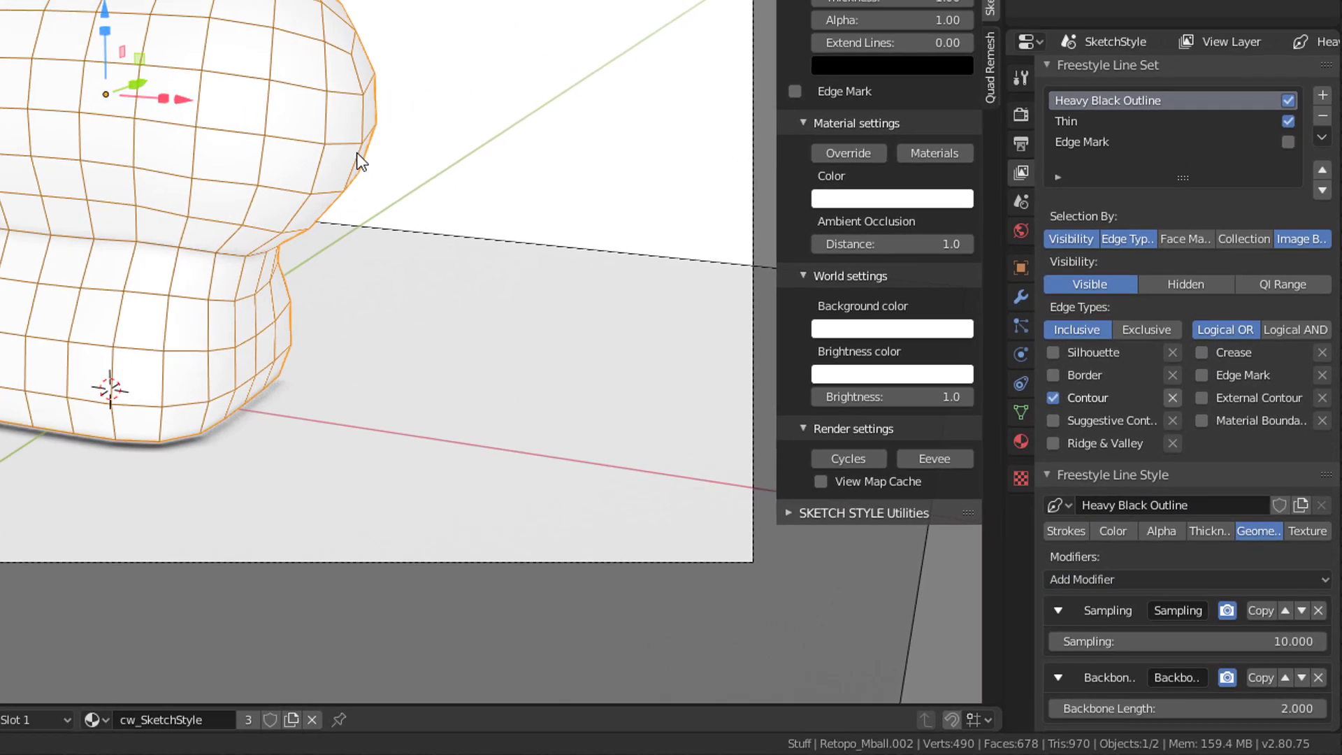
pyautogui.press('F12')
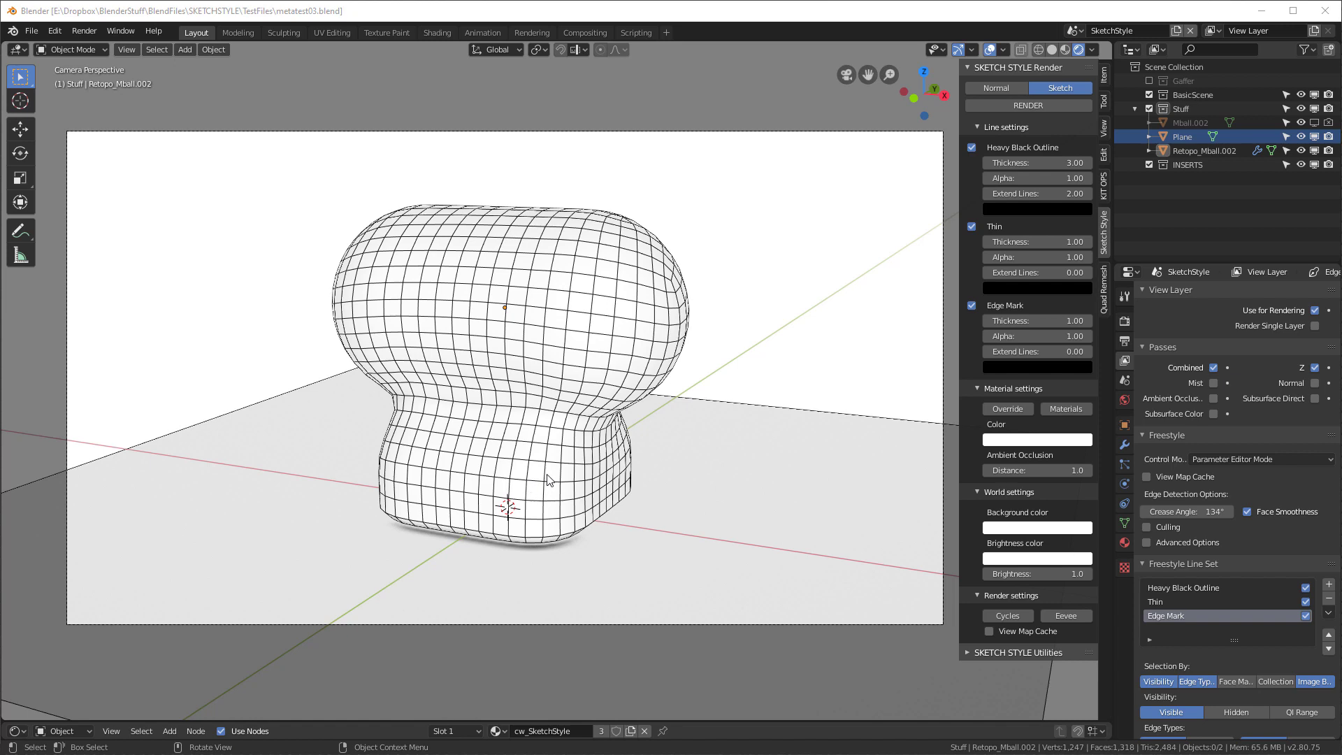
# Mark every edge of Retopo_Mball.002 as a Freestyle edge in Edit Mode.
pyautogui.click(576, 335)
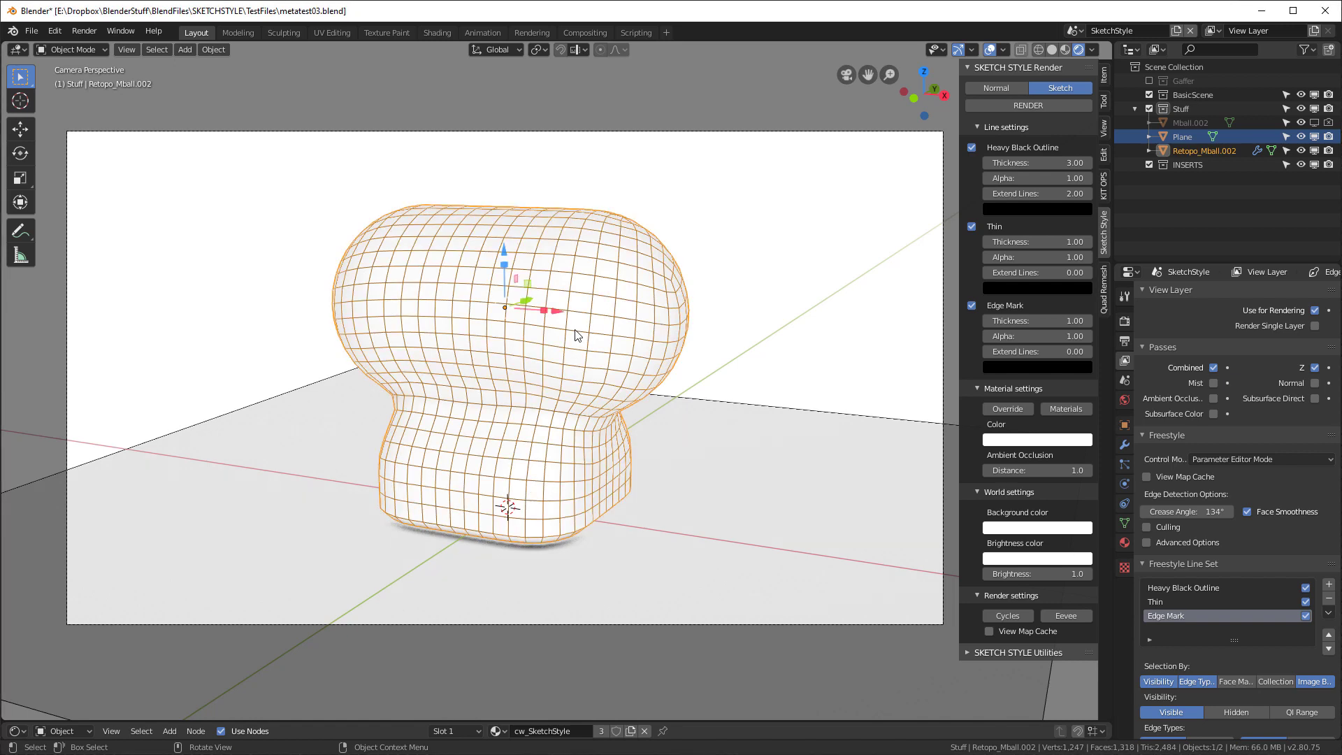
pyautogui.press('Tab')
pyautogui.press('a')
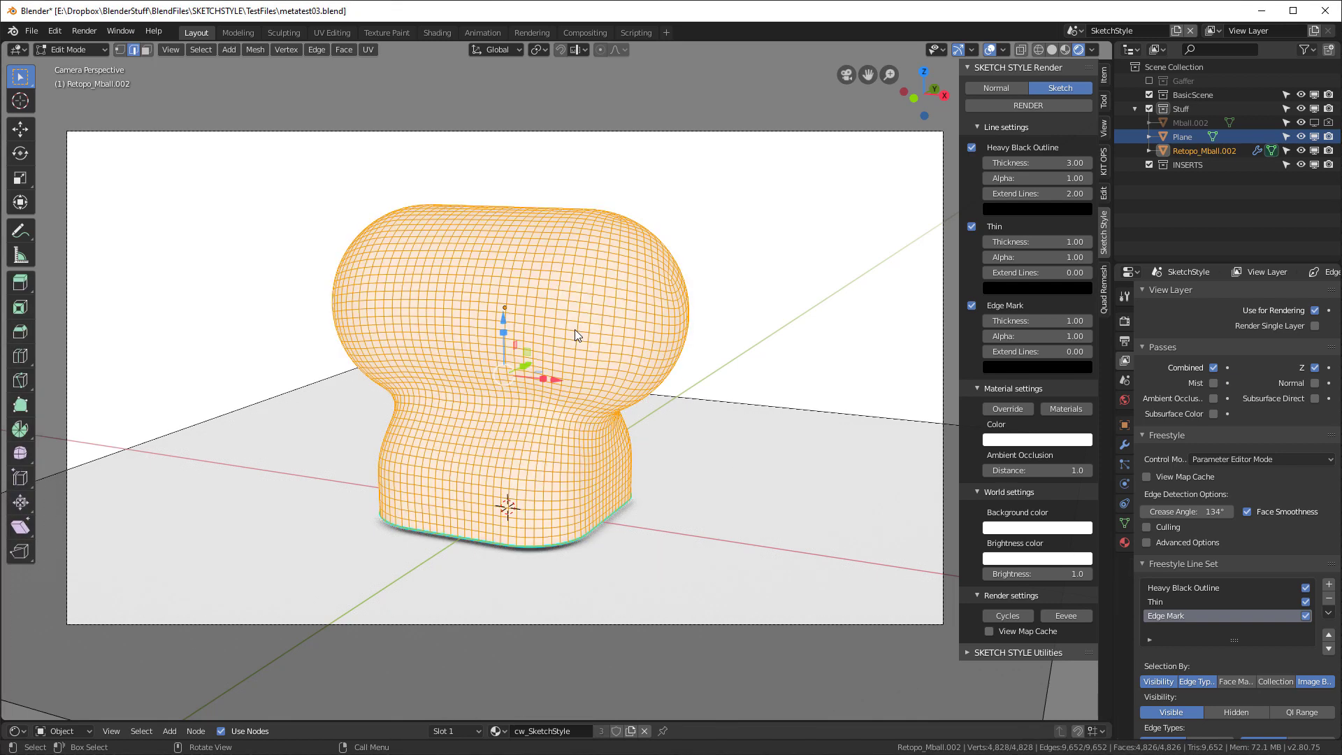
pyautogui.click(317, 50)
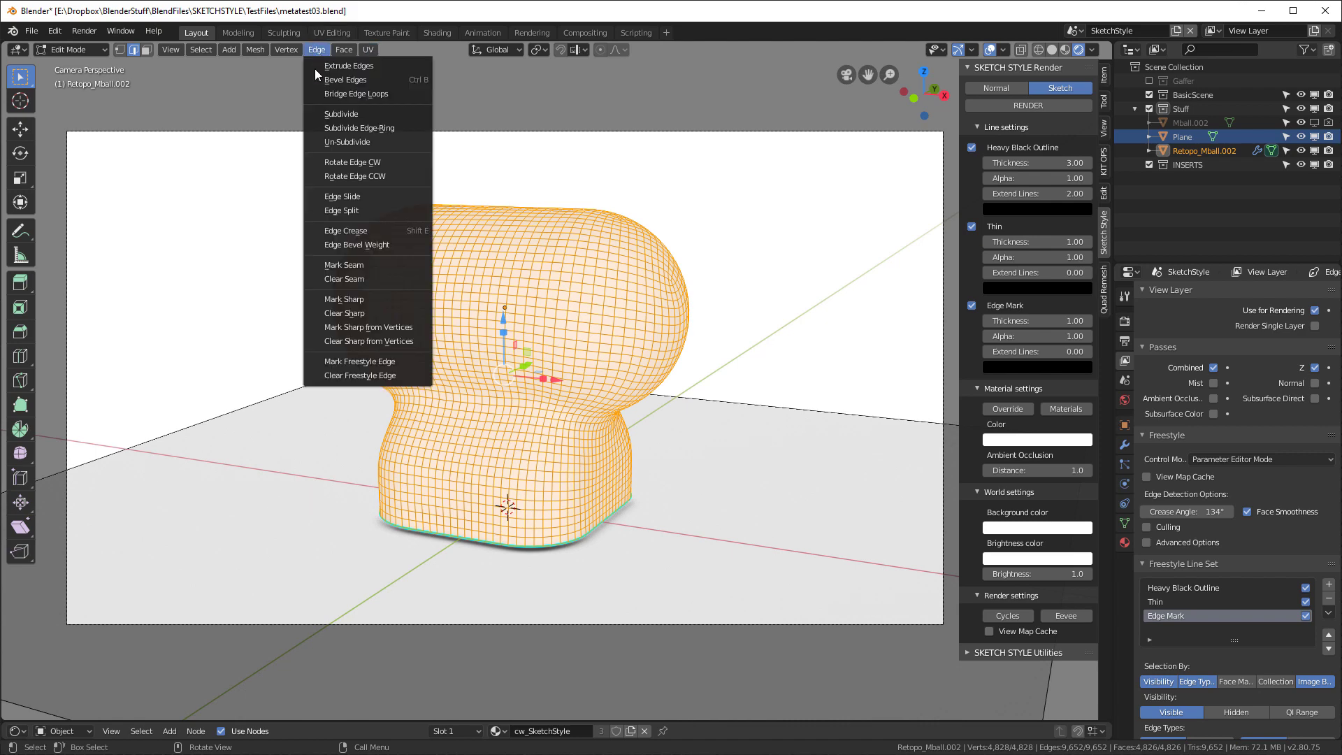
pyautogui.click(355, 369)
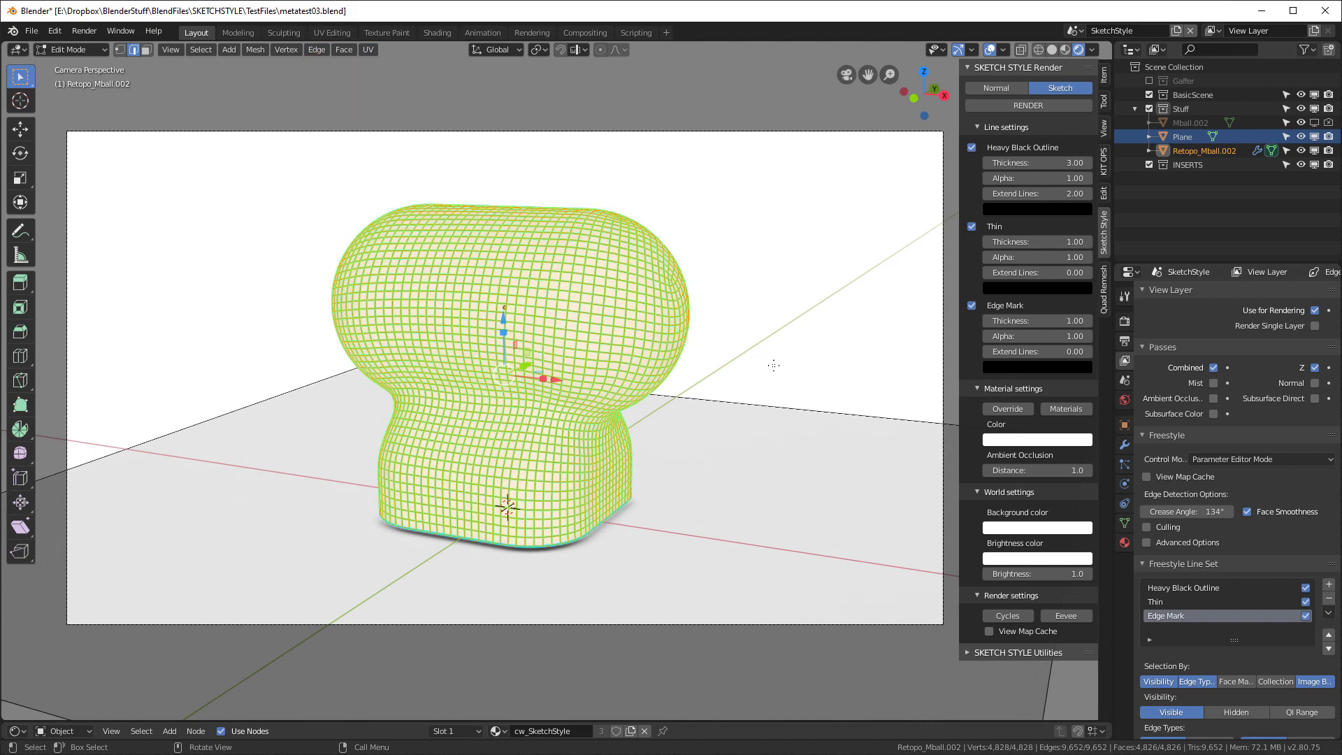
pyautogui.press('Tab')
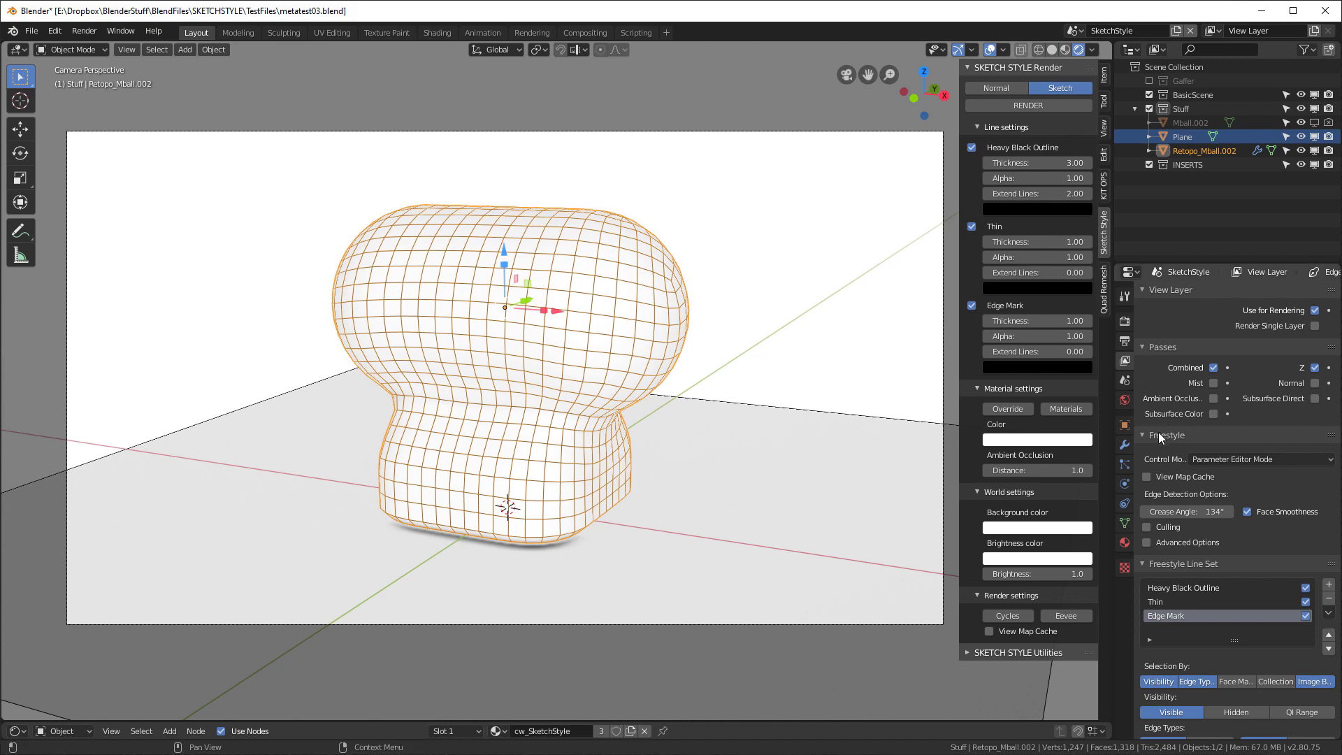
# Delete the Decimate modifier from Retopo_Mball.002.
pyautogui.click(1125, 426)
pyautogui.click(1125, 444)
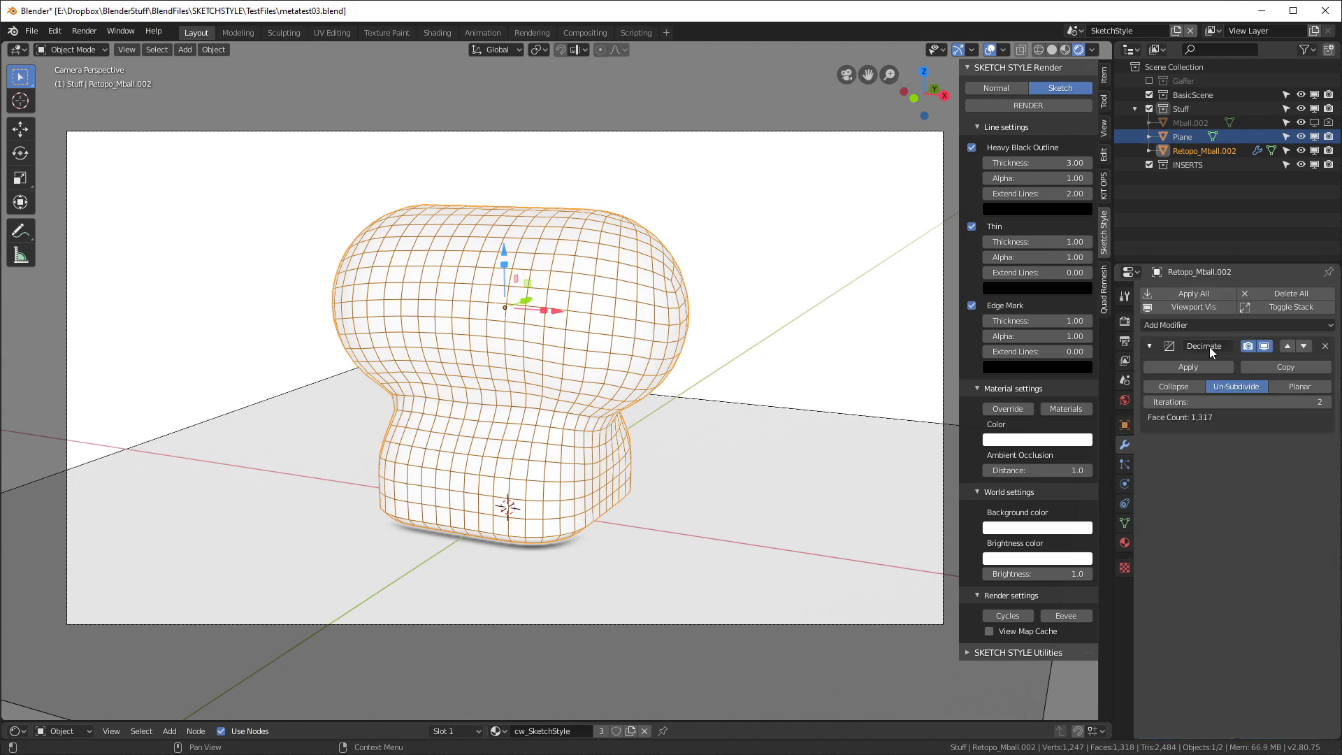
pyautogui.click(1325, 346)
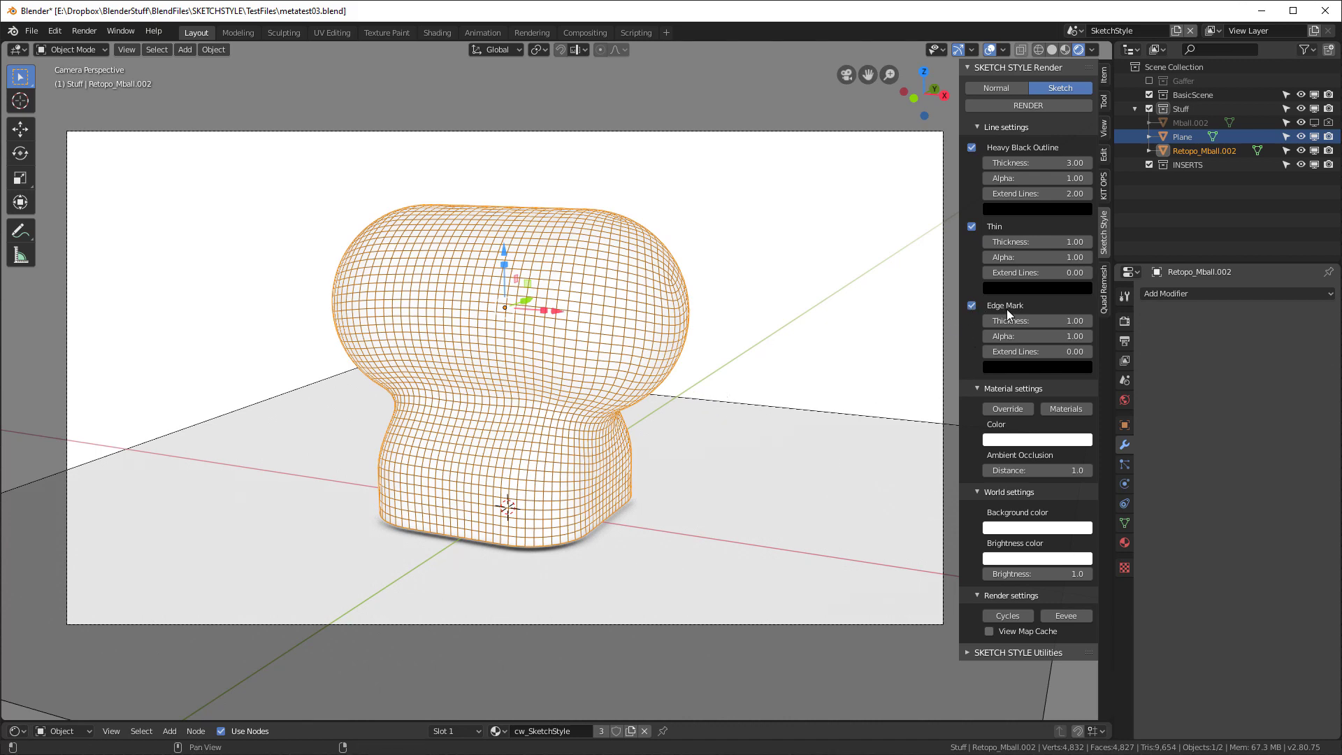
# Lower the Edge Mark line thickness to 0.50 in the Sketch Style panel.
pyautogui.click(1056, 321)
pyautogui.write('0.5')
pyautogui.press('Return')
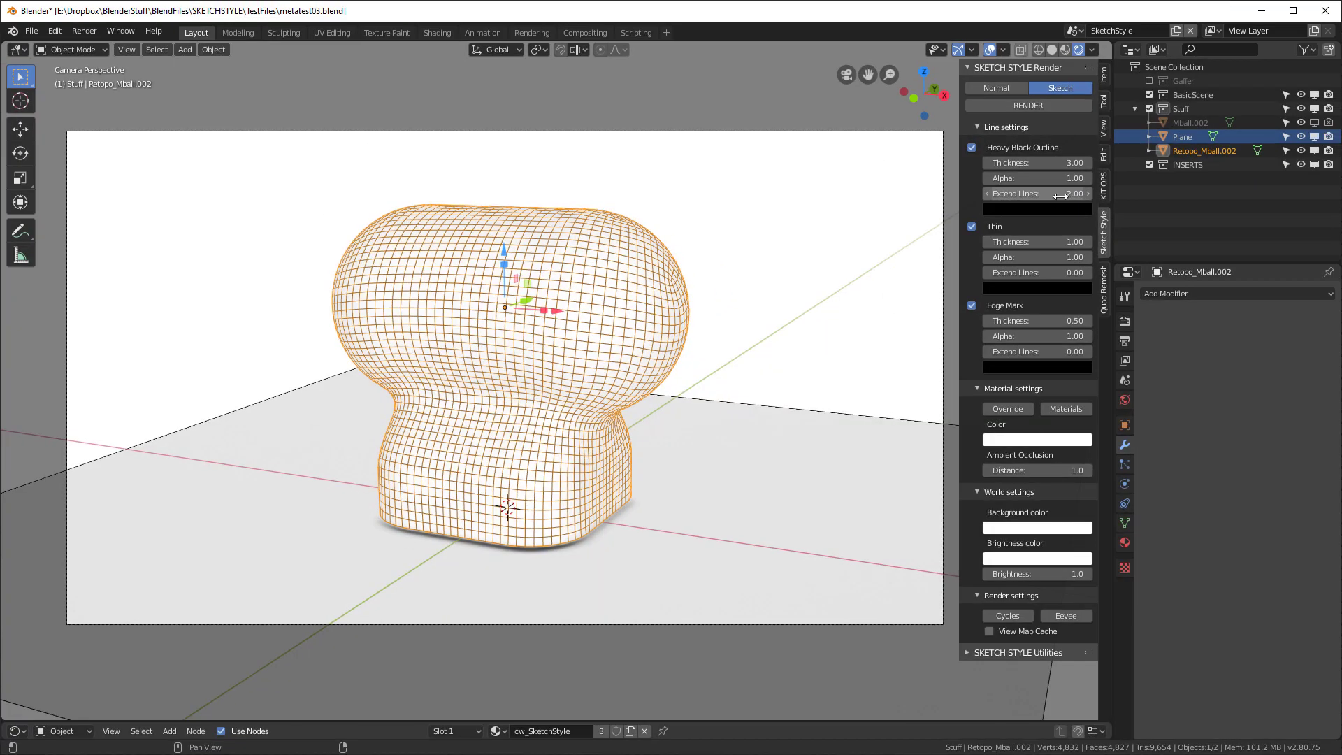
# Update the Heavy Black Outline Extend Lines value, then render and close a test image.
pyautogui.click(1060, 196)
pyautogui.write('2.0')
pyautogui.press('Return')
pyautogui.press('F12')
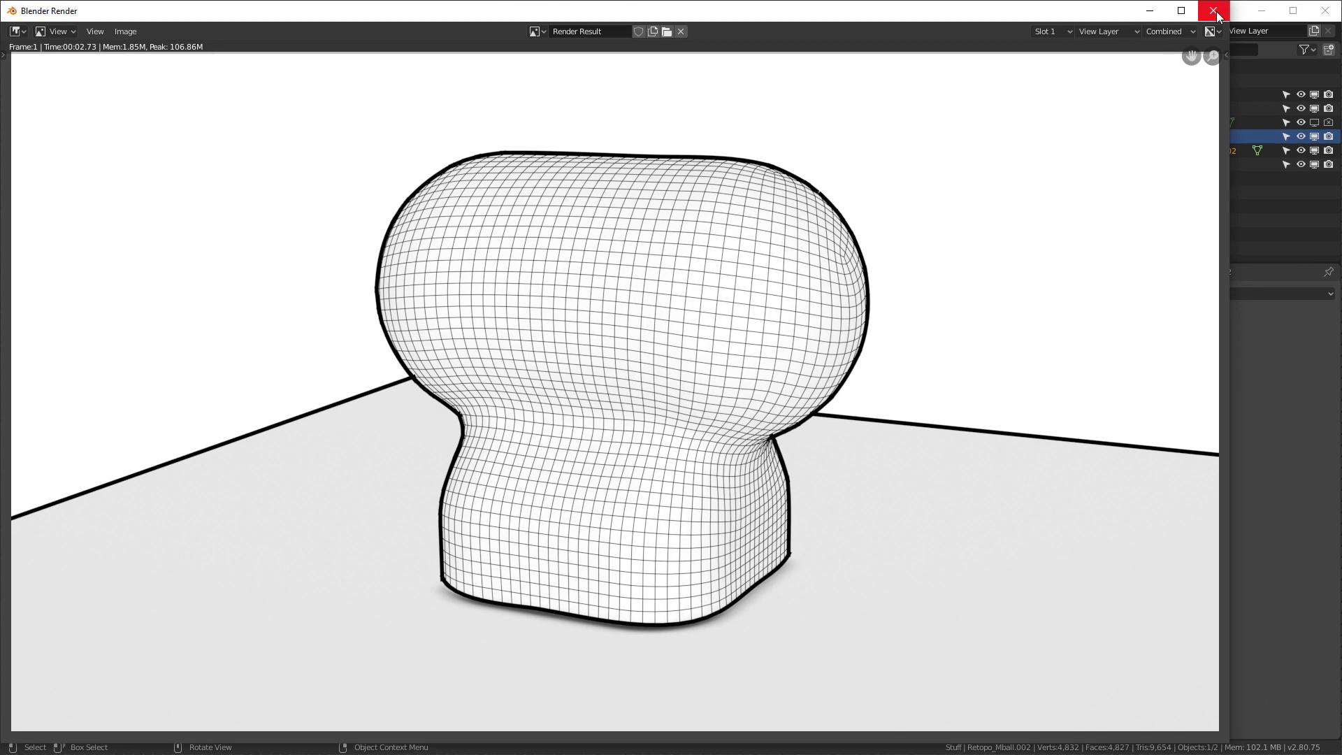
pyautogui.click(1214, 12)
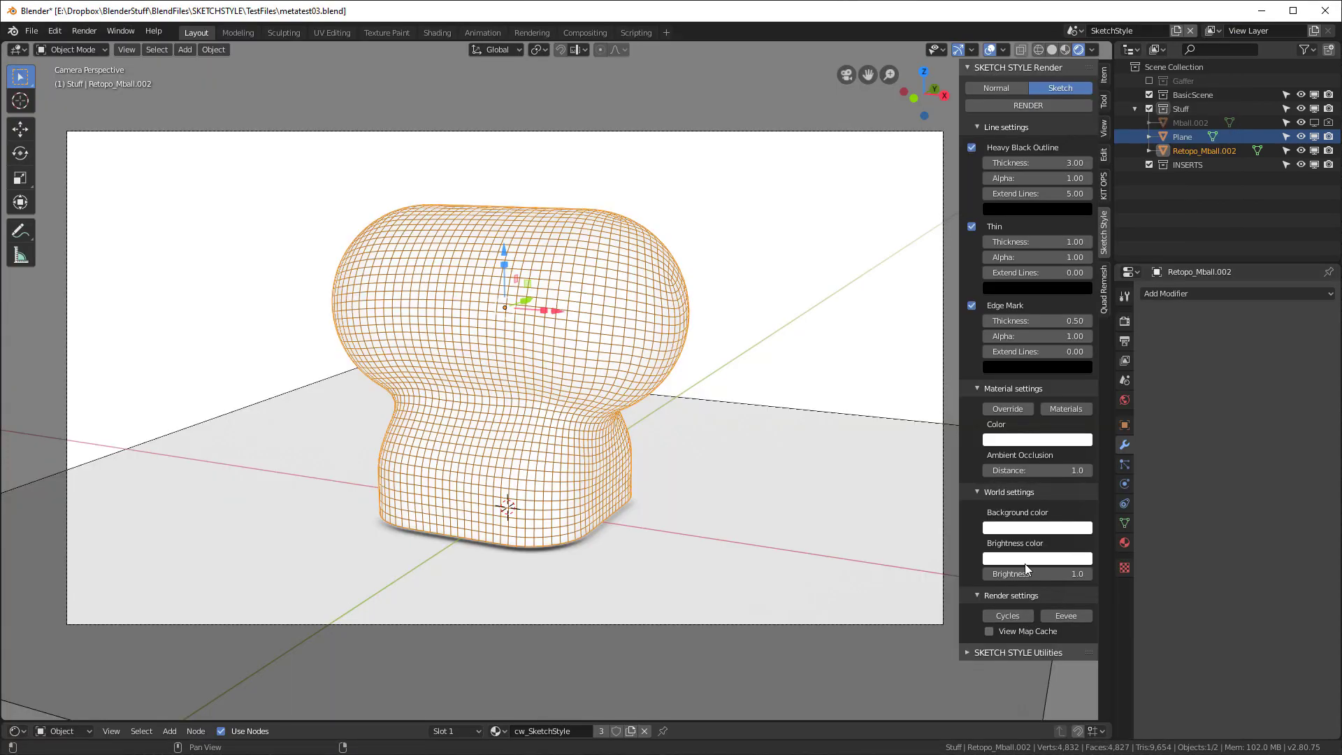
# Expand Sketch Style Utilities, deselect all, and set the save-as file name to metatest05.blend.
pyautogui.click(967, 653)
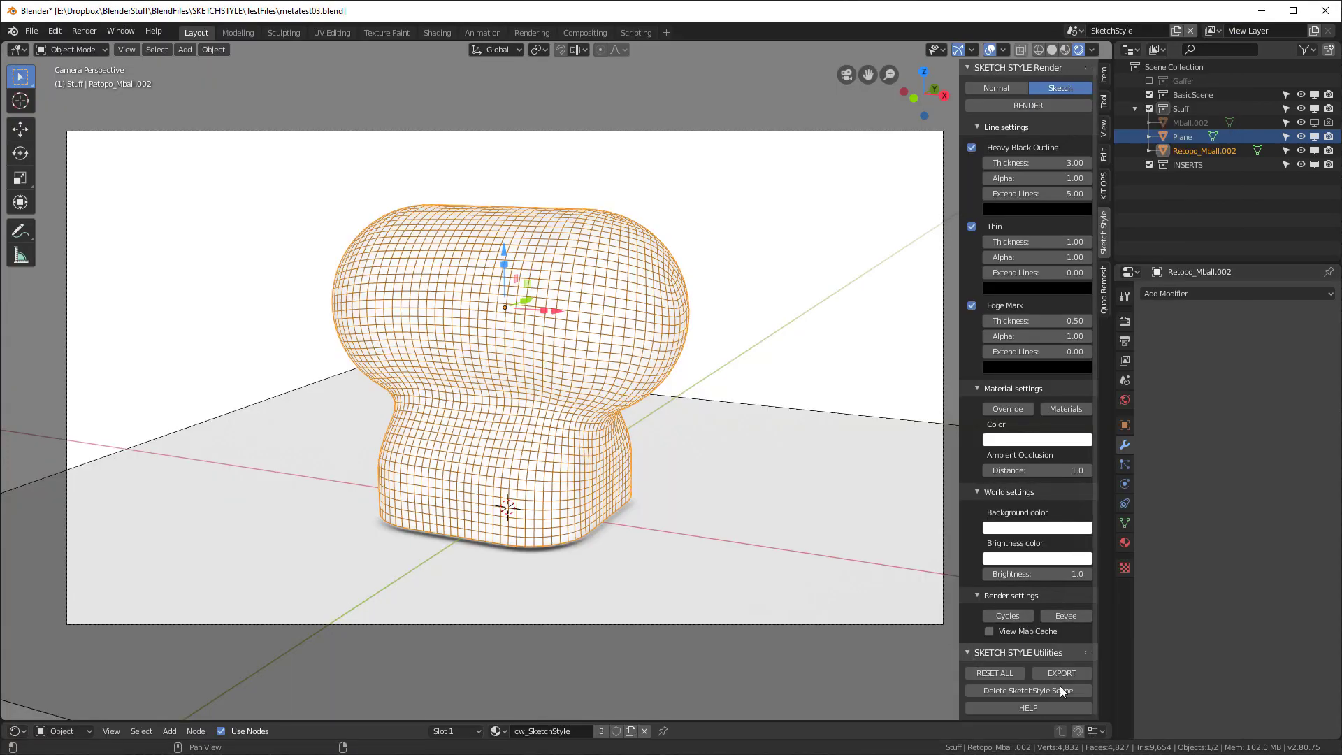
pyautogui.click(810, 365)
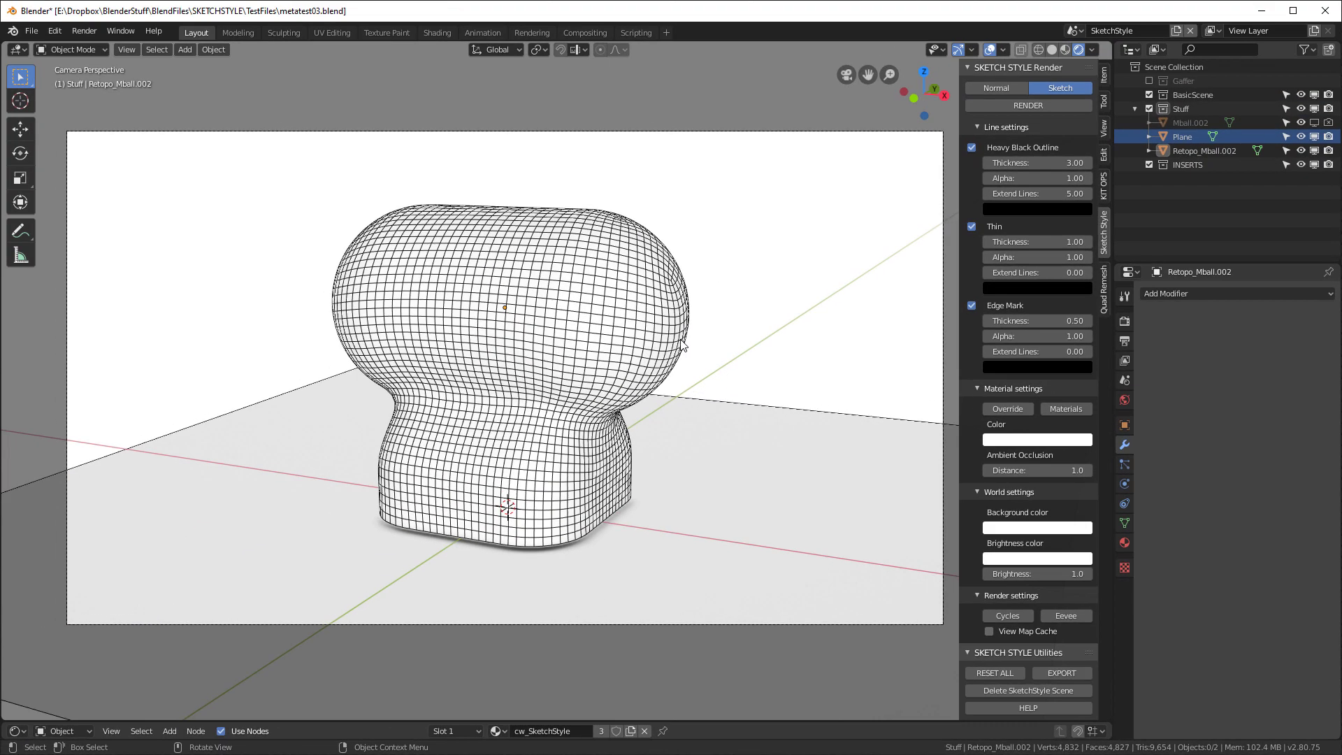
pyautogui.press('ctrl')
pyautogui.hotkey('ctrl', 'shift', 's')
pyautogui.press('KP_Add')
pyautogui.press('KP_Add')
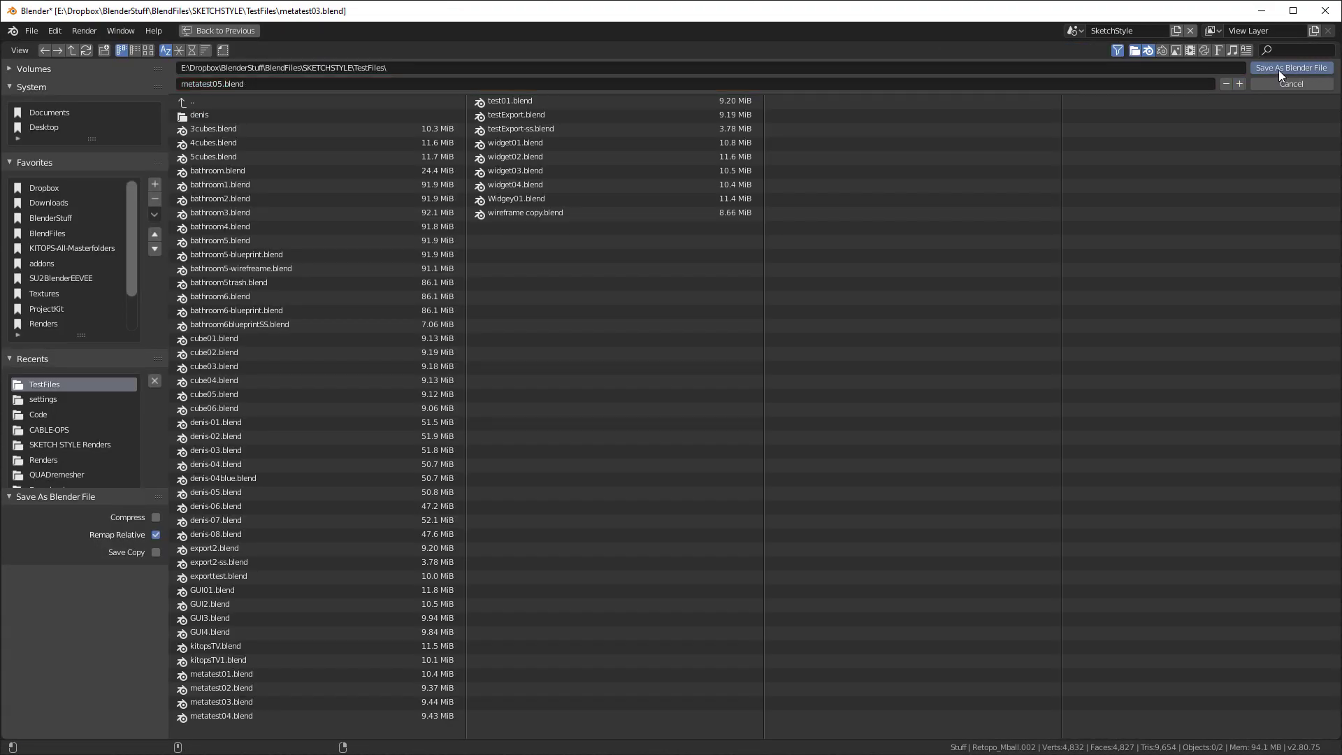
# Save metatest05.blend, then start the settings export in the add-on's settings folder.
pyautogui.click(1277, 70)
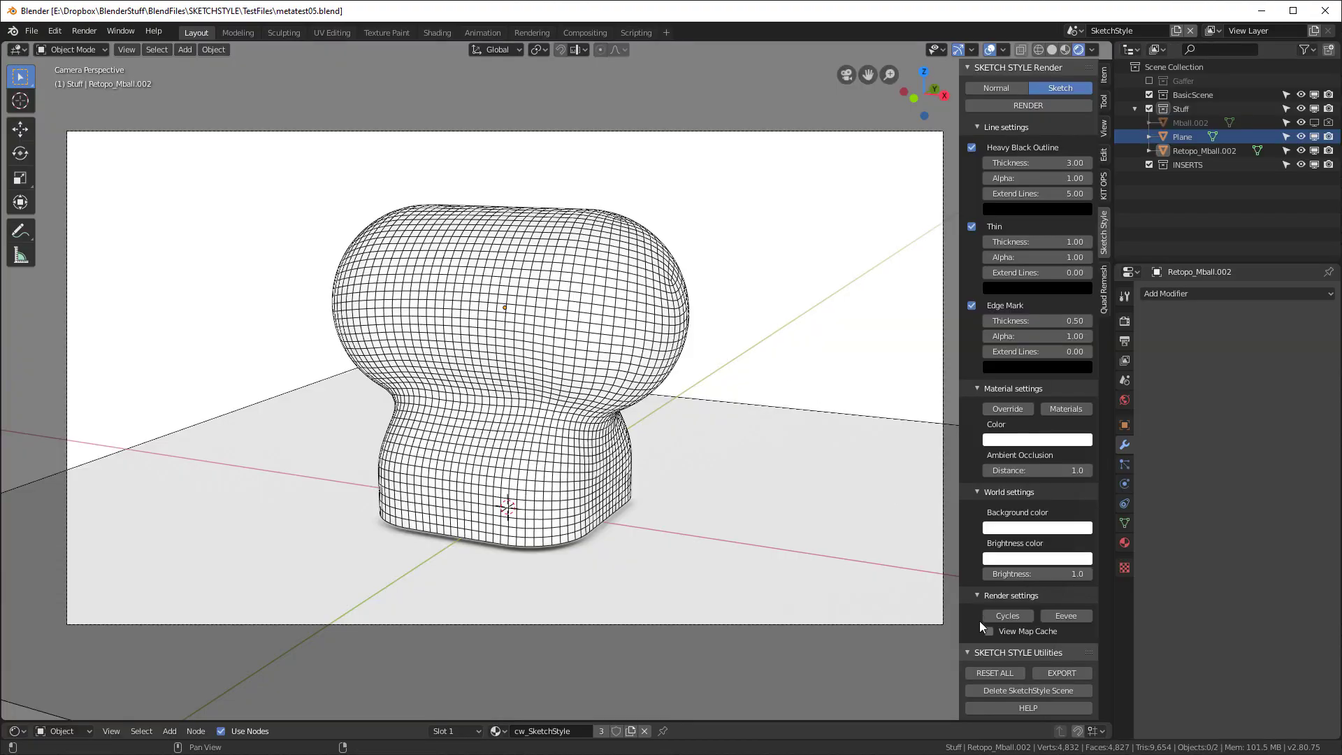
pyautogui.click(1063, 673)
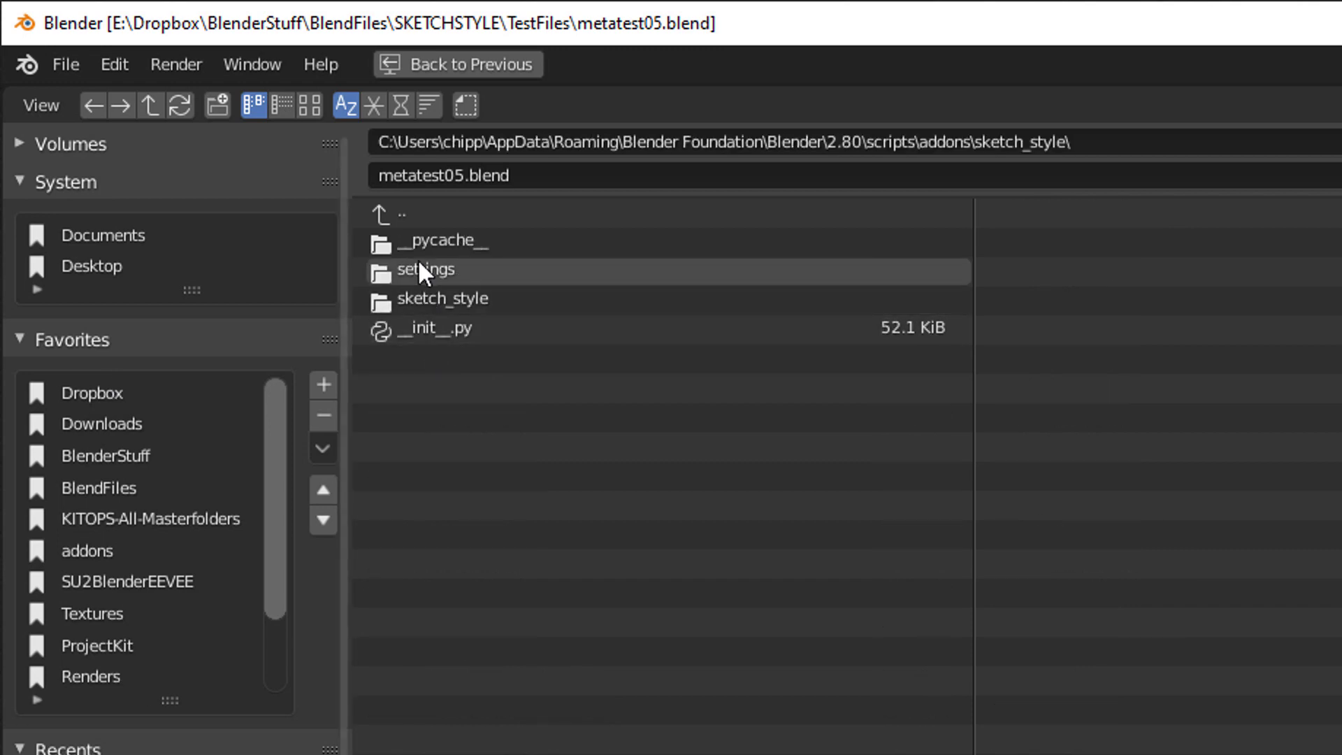
pyautogui.doubleClick(418, 265)
# Name the preset file sketchstyle_outlineandmesh and export all Sketch Style settings.
pyautogui.click(531, 172)
pyautogui.write('sketchstyle_outl')
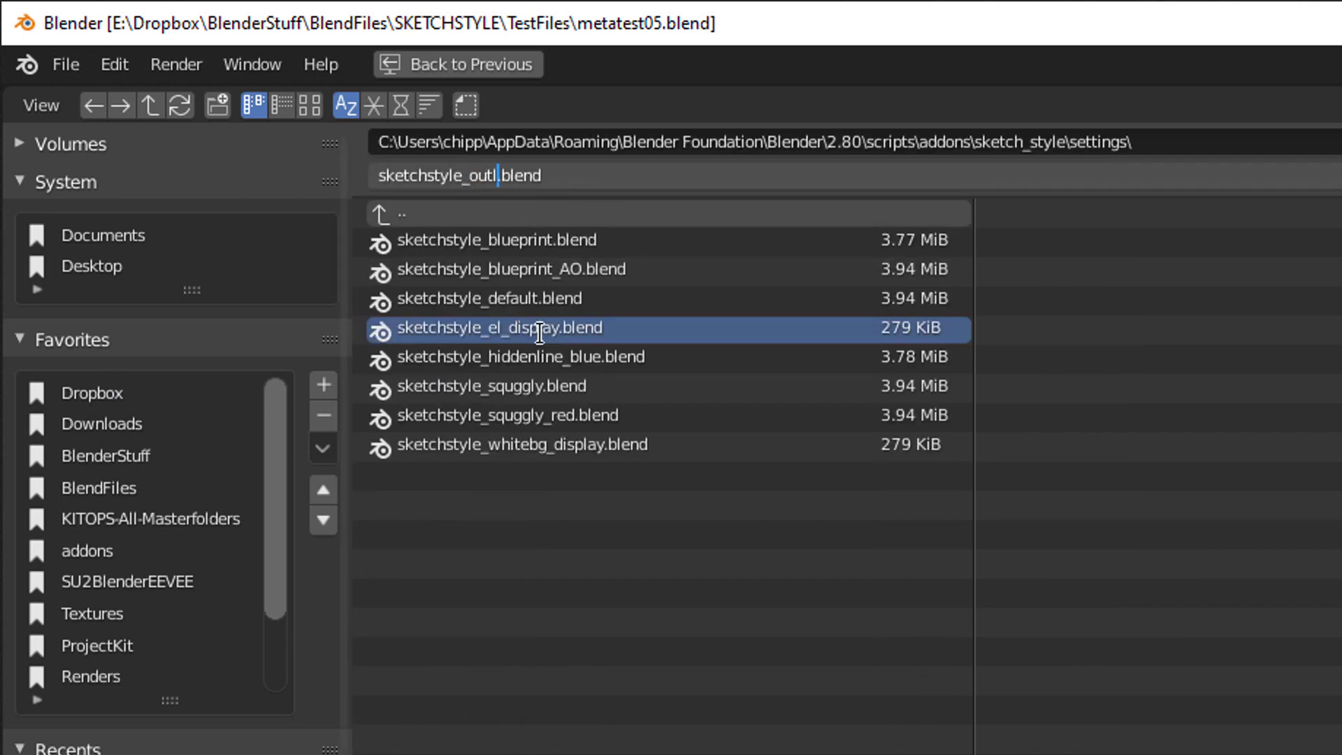
pyautogui.write('ineAn')
pyautogui.press('BackSpace')
pyautogui.press('BackSpace')
pyautogui.write('andmesh')
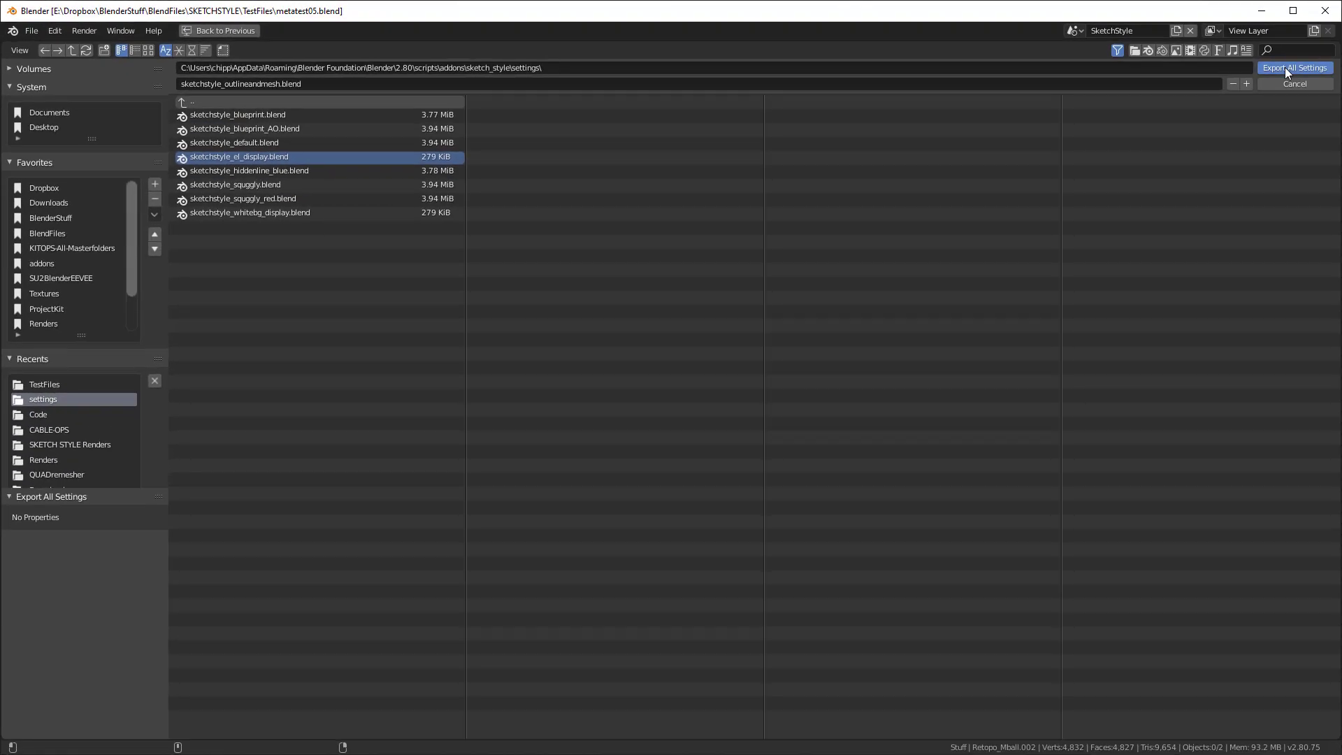
pyautogui.click(1284, 67)
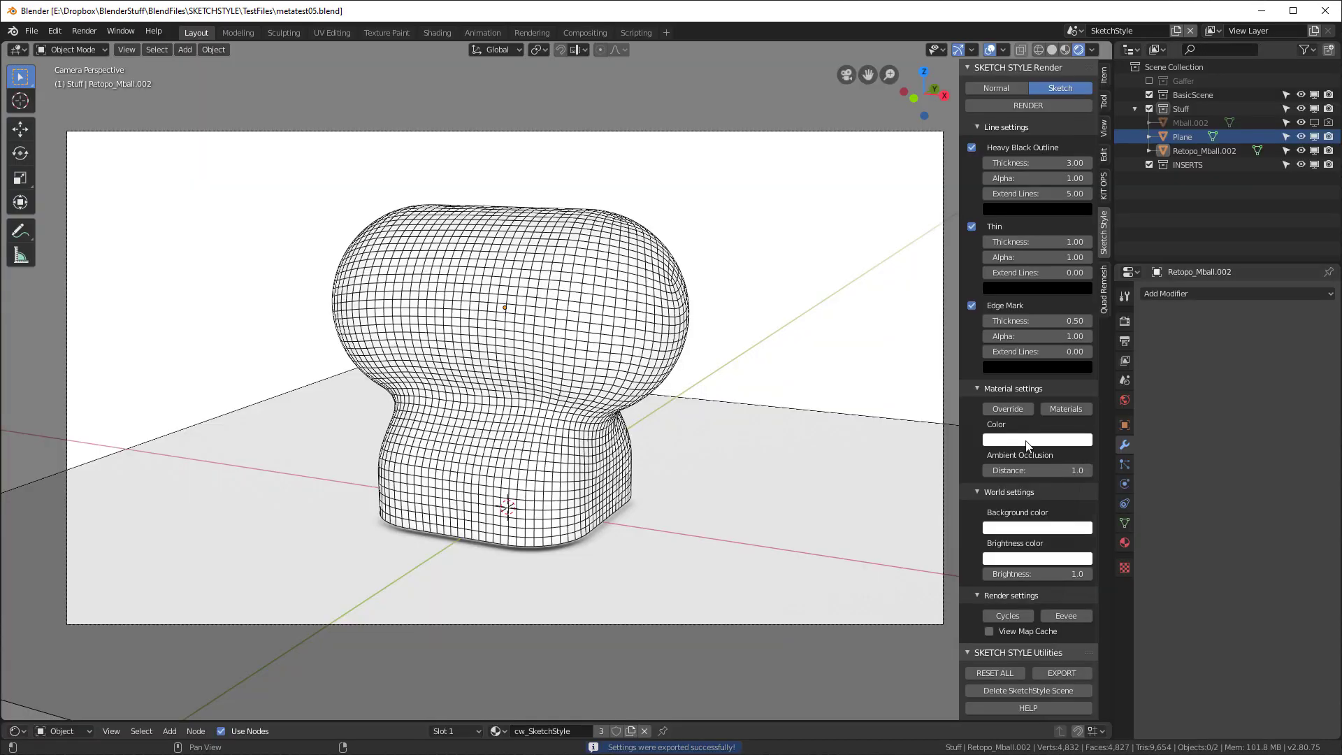
# Create a new General scene.
pyautogui.click(32, 32)
pyautogui.moveTo(49, 47)
pyautogui.click(189, 51)
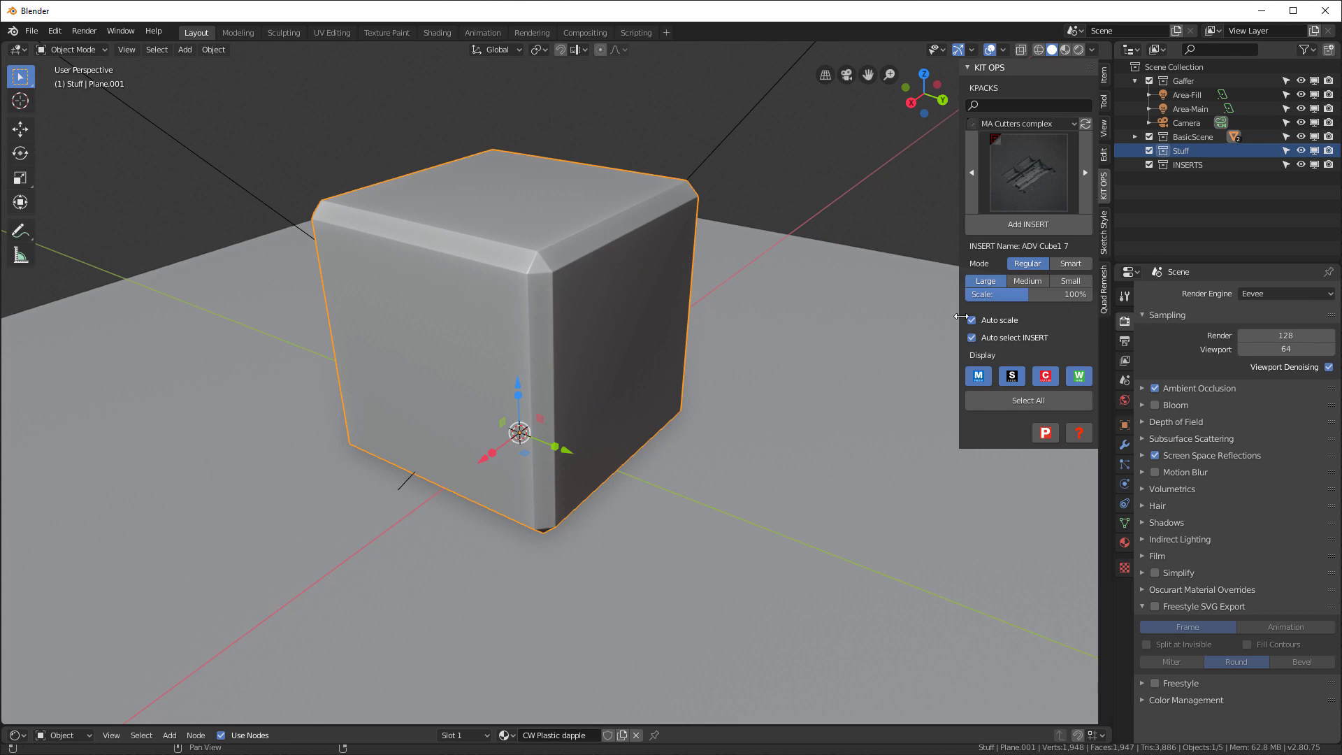
# Replace the cube's extra Bevel with a Simple Subdivision Surface at viewport level 2, showing wireframe.
pyautogui.click(1124, 445)
pyautogui.click(1320, 371)
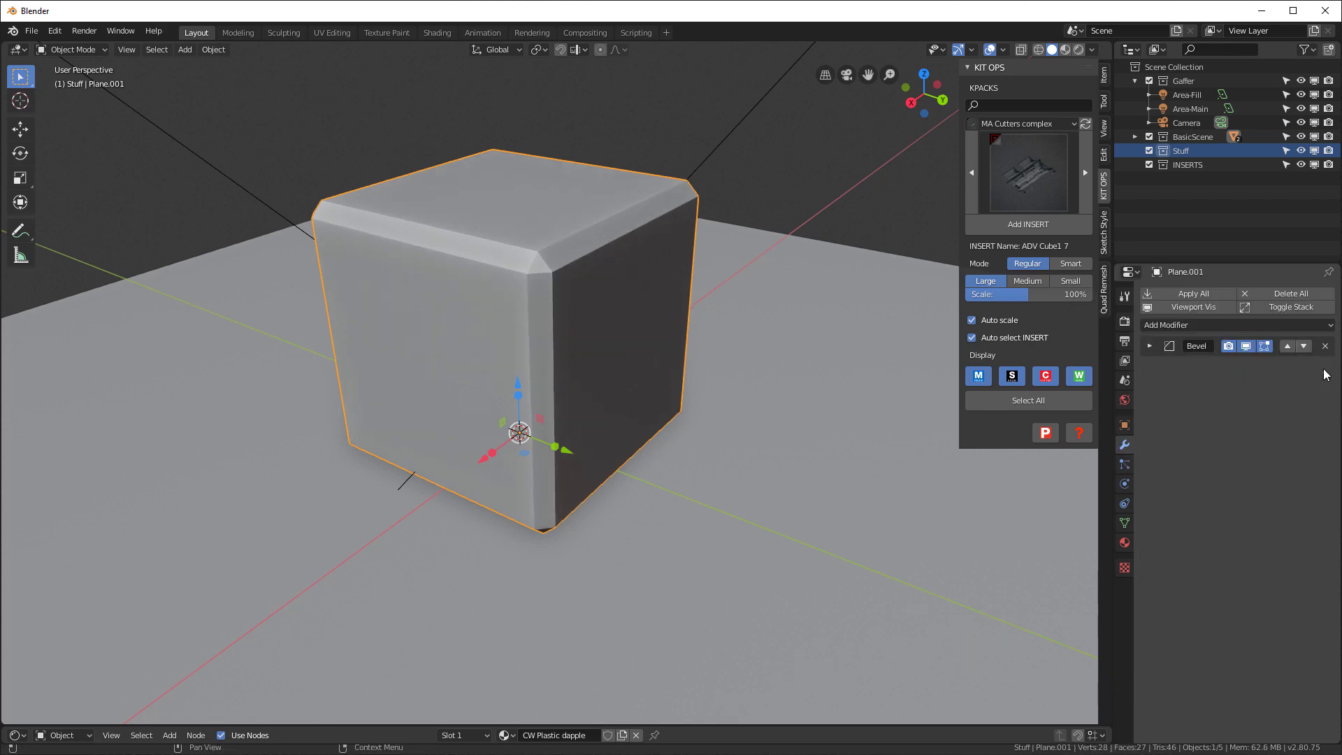
pyautogui.click(1153, 326)
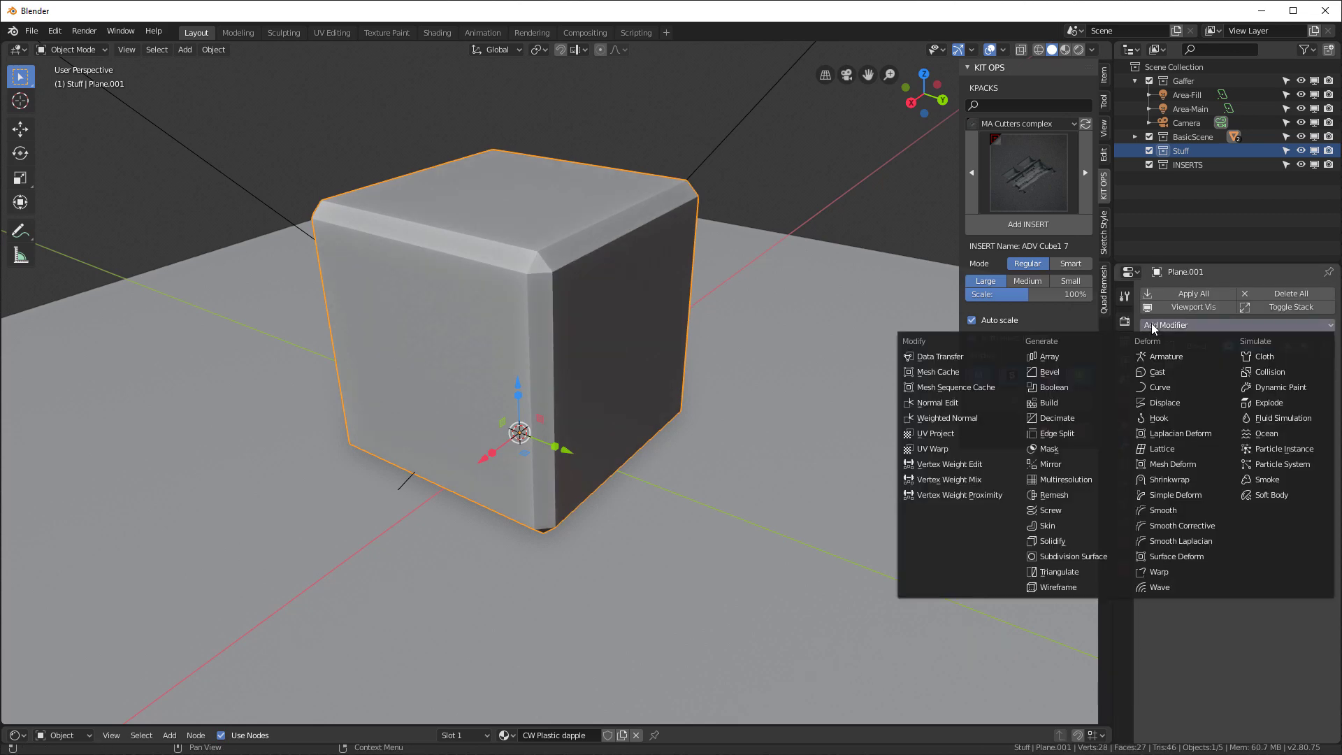
pyautogui.click(1084, 560)
pyautogui.click(1275, 414)
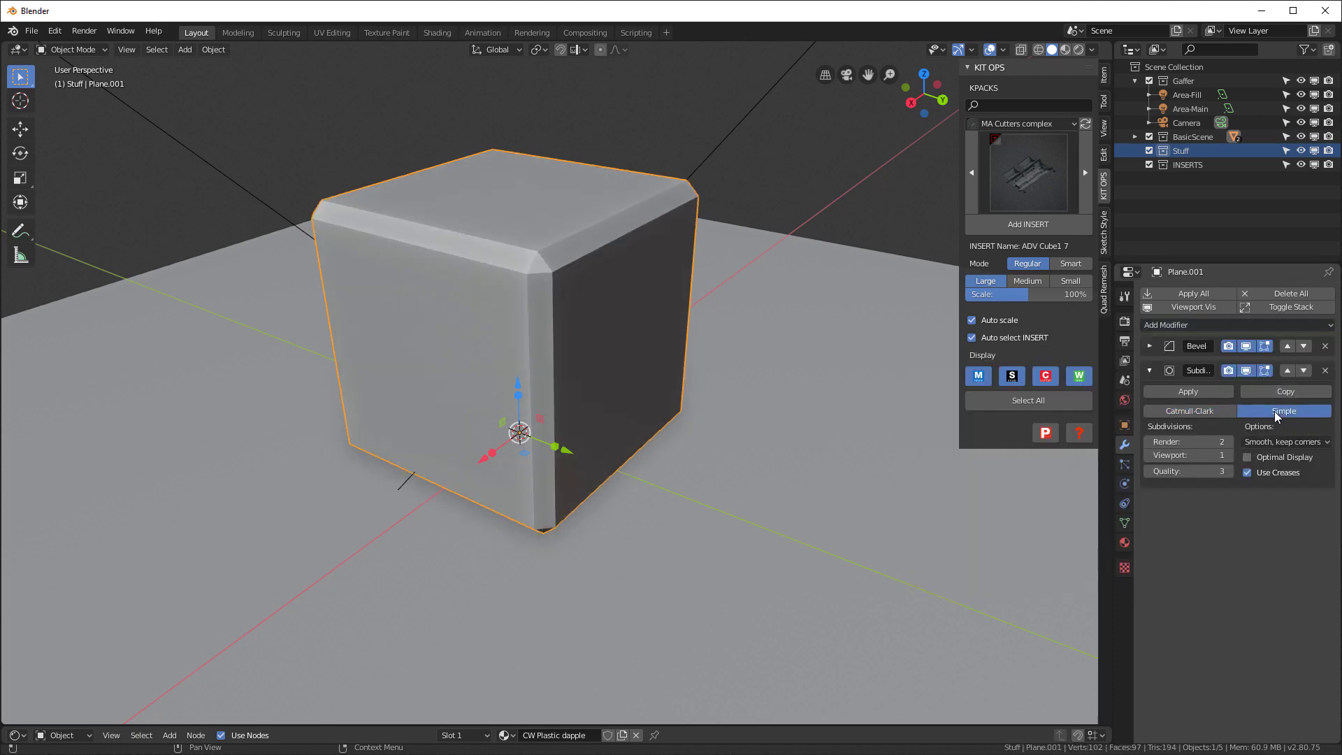
pyautogui.rightClick(402, 226)
pyautogui.click(389, 238)
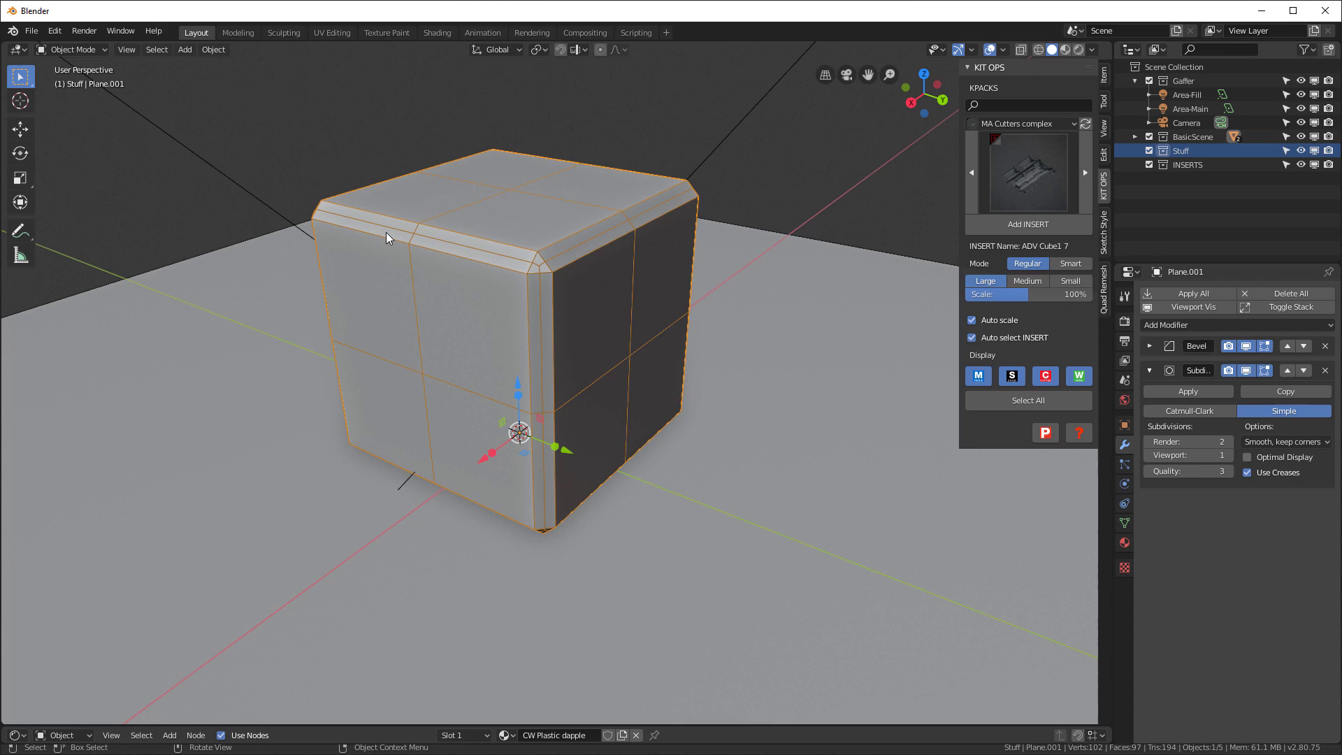
pyautogui.click(1229, 455)
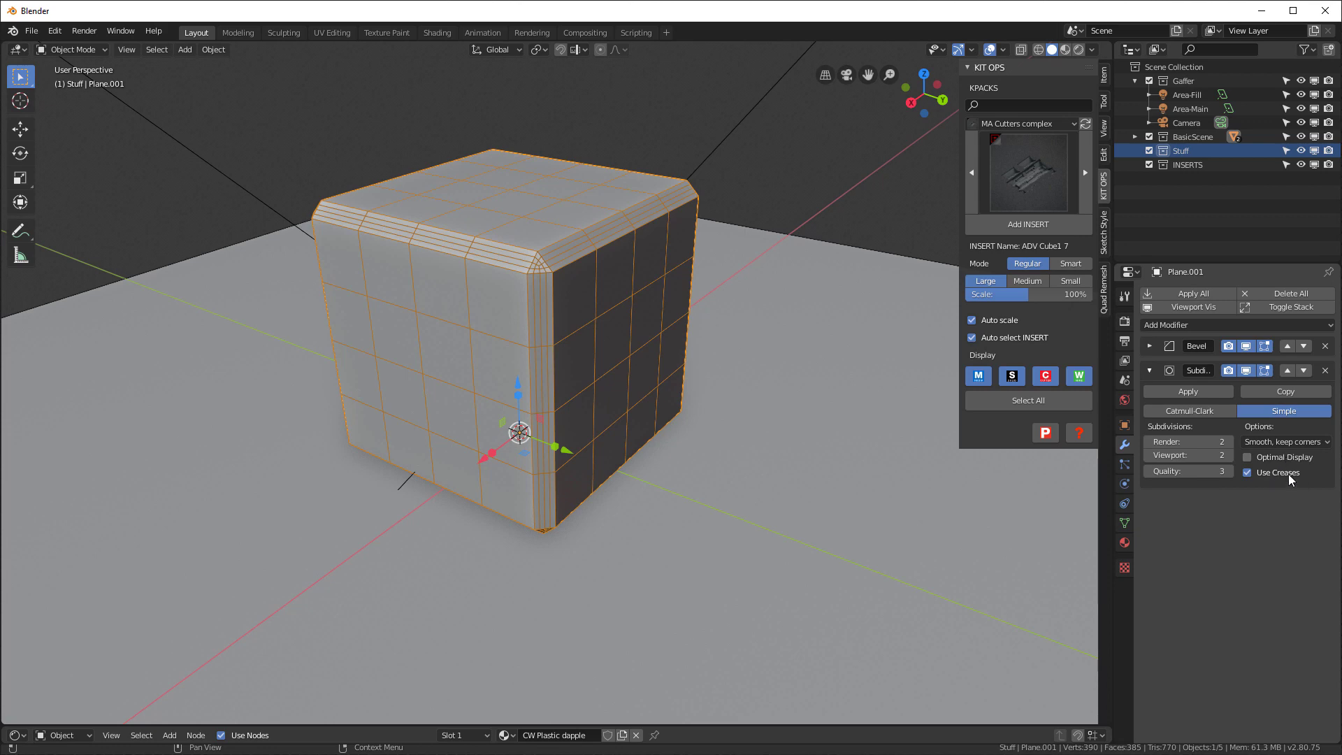
# Apply all modifiers to the cube and leave it deselected.
pyautogui.click(1193, 294)
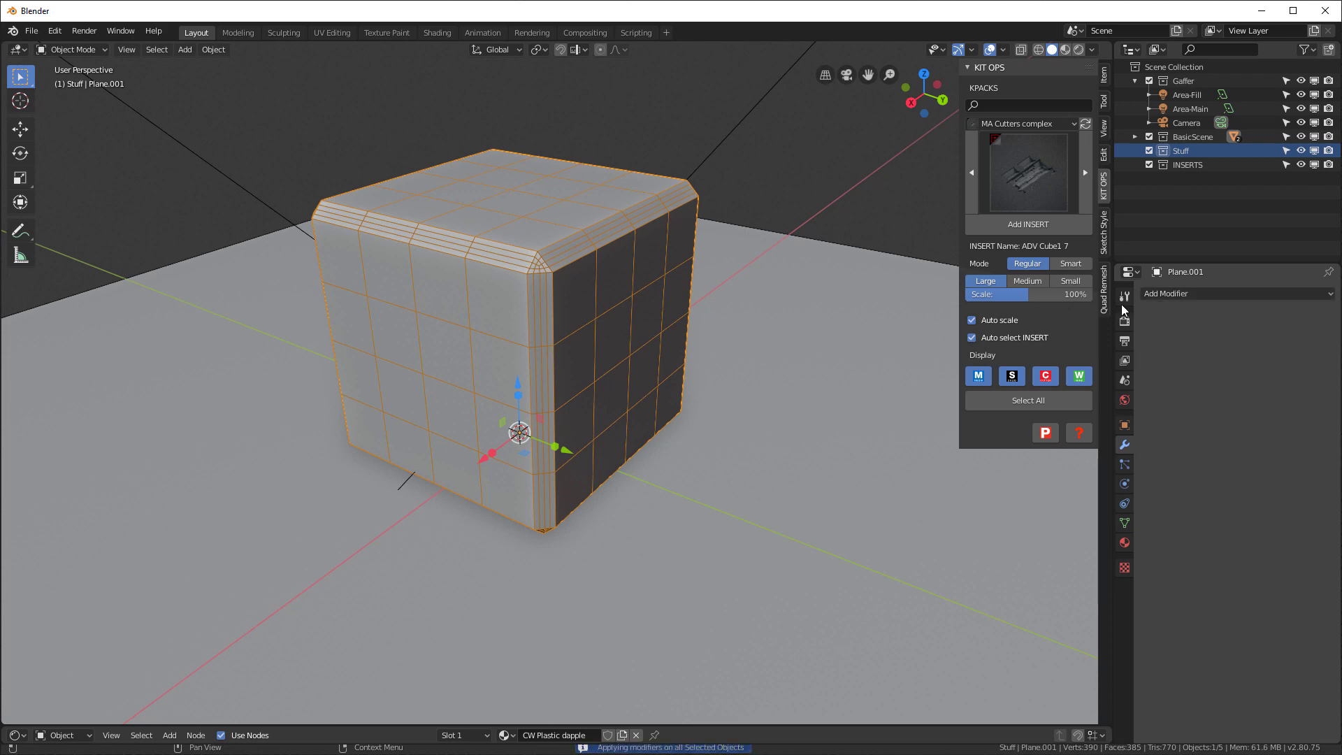
pyautogui.click(773, 171)
pyautogui.click(640, 263)
pyautogui.click(746, 198)
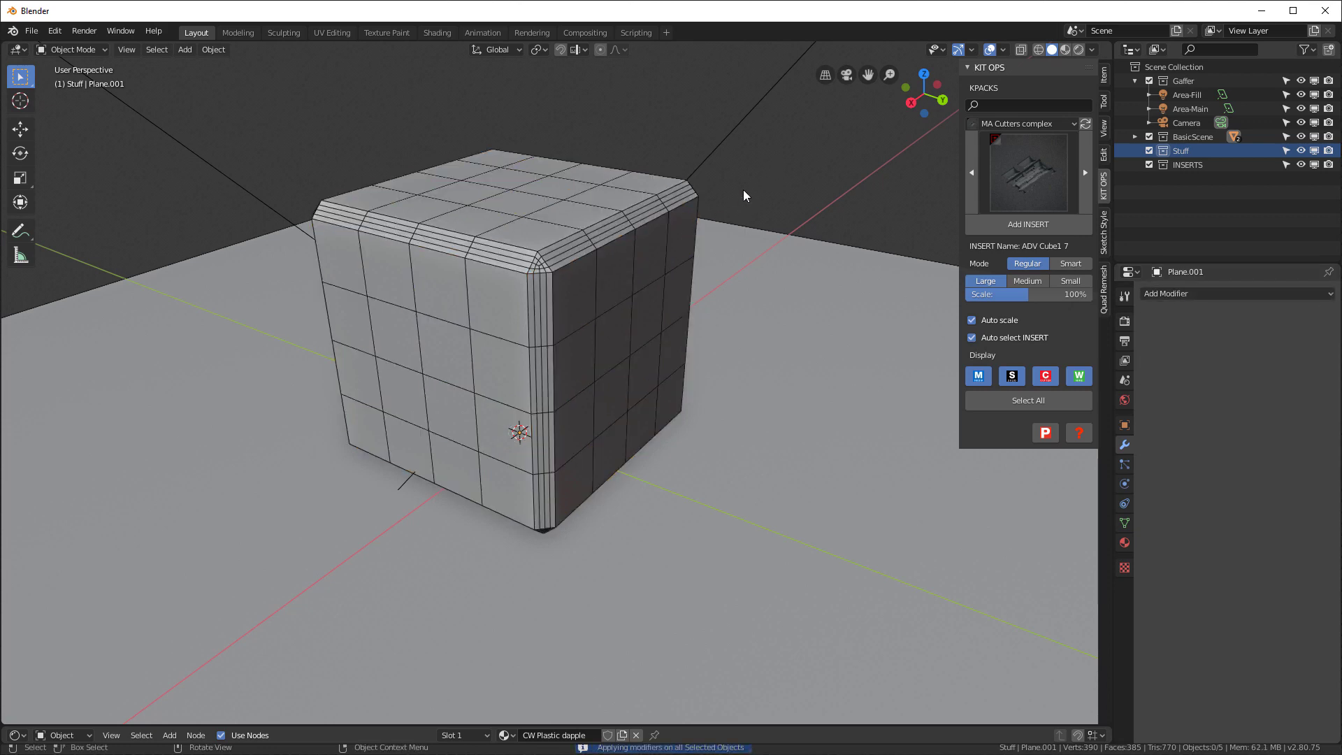
# Load the sketchstyle_outlineandmesh.blend preset from the Sketch Style sidebar.
pyautogui.click(1104, 238)
pyautogui.click(1004, 146)
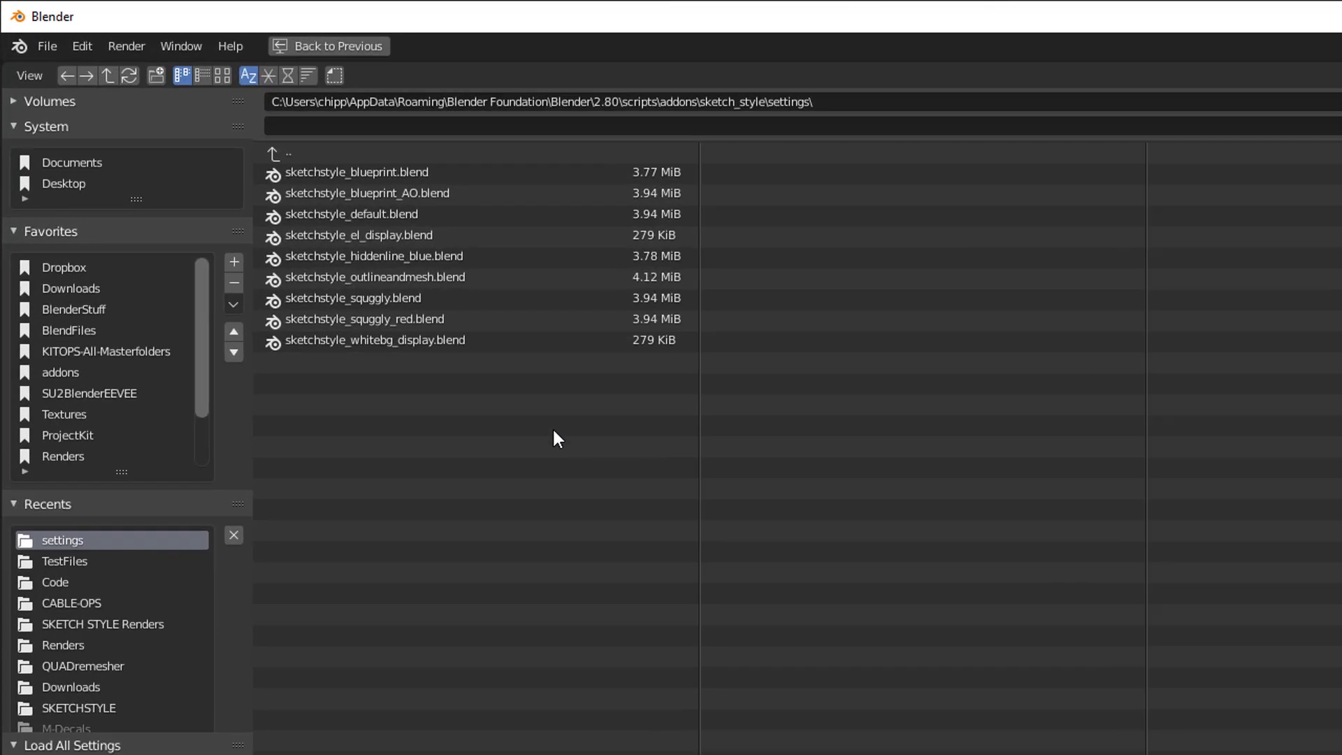
pyautogui.click(294, 185)
pyautogui.click(1285, 67)
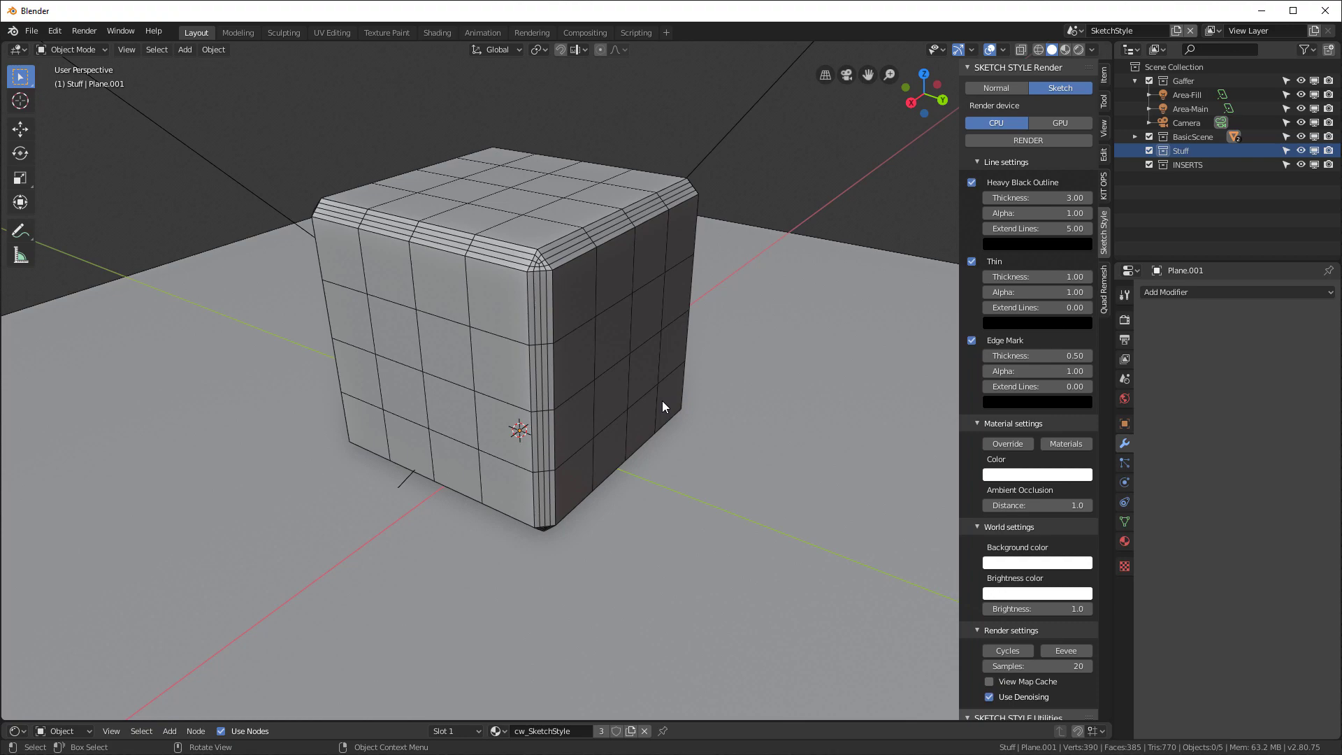
# View through the camera in Rendered shading with Sketch Style rendering set to Eevee.
pyautogui.press('KP_0')
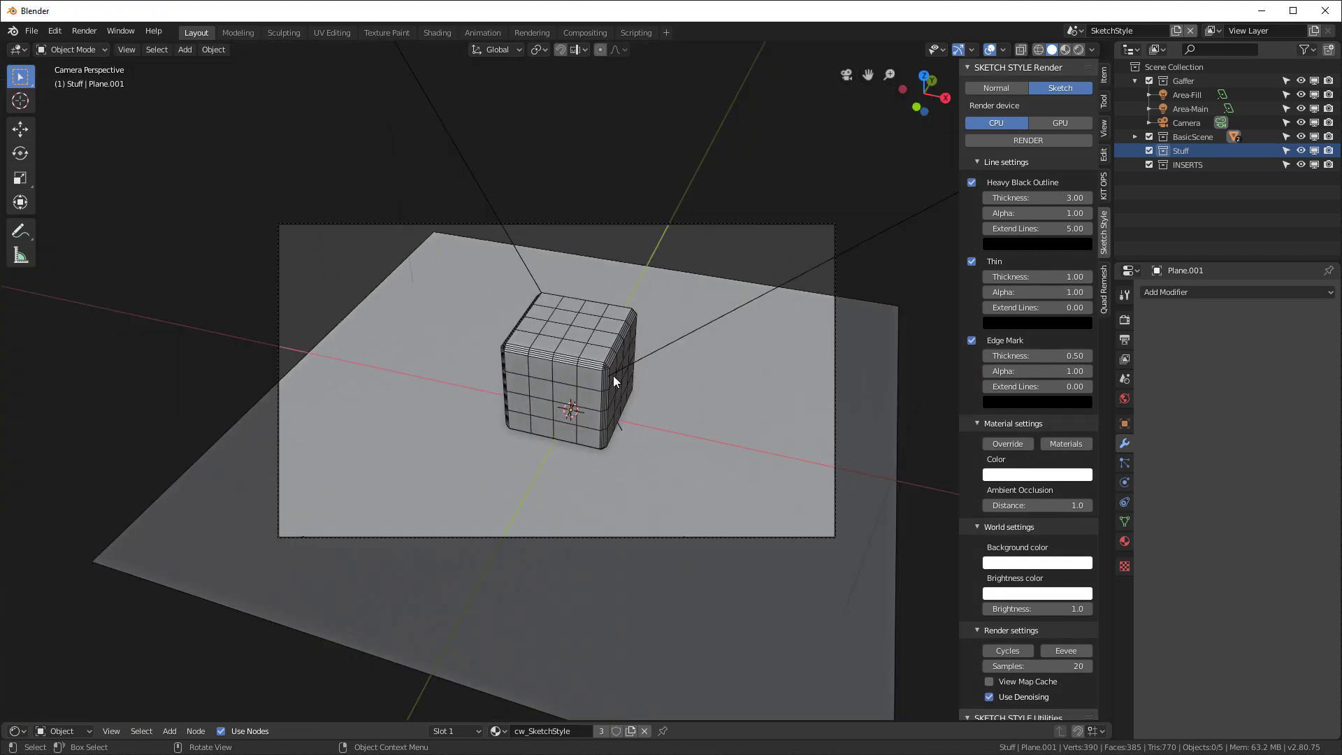
pyautogui.scroll(2, 614, 376)
pyautogui.press('z')
pyautogui.click(607, 279)
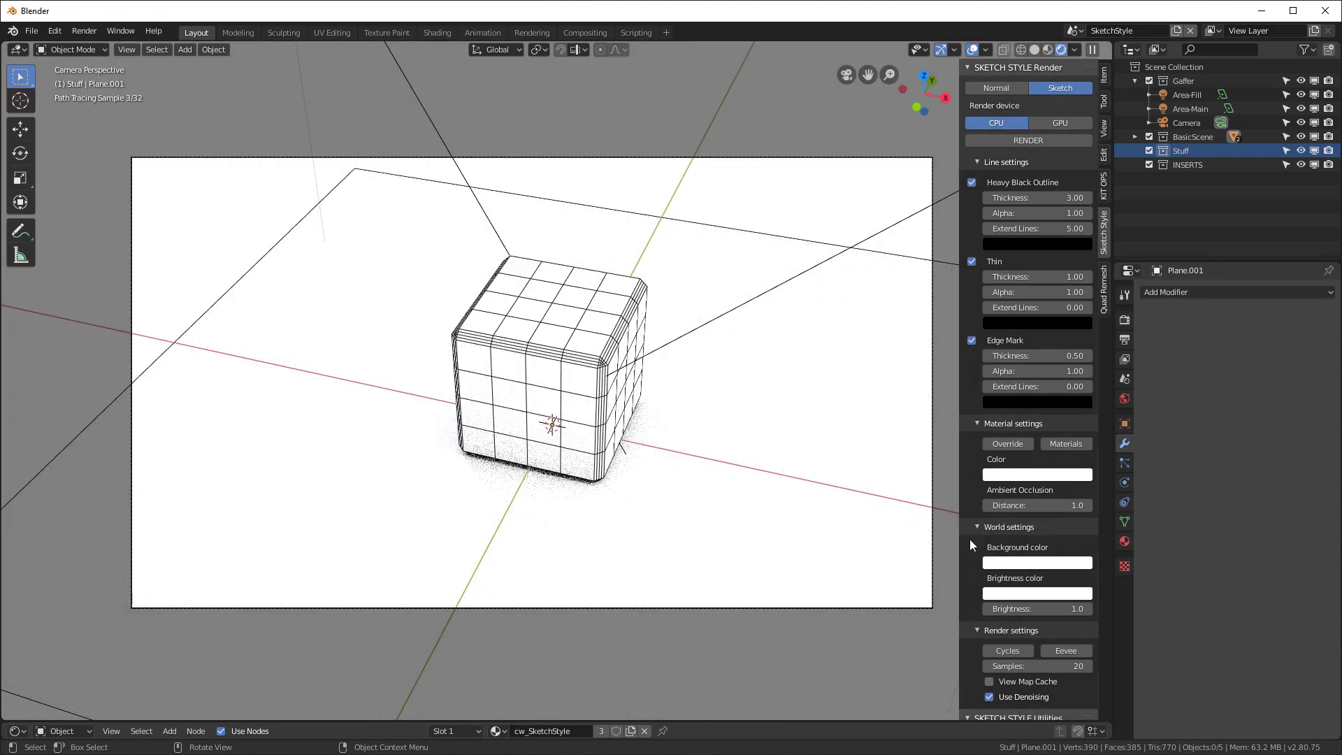
pyautogui.click(1080, 649)
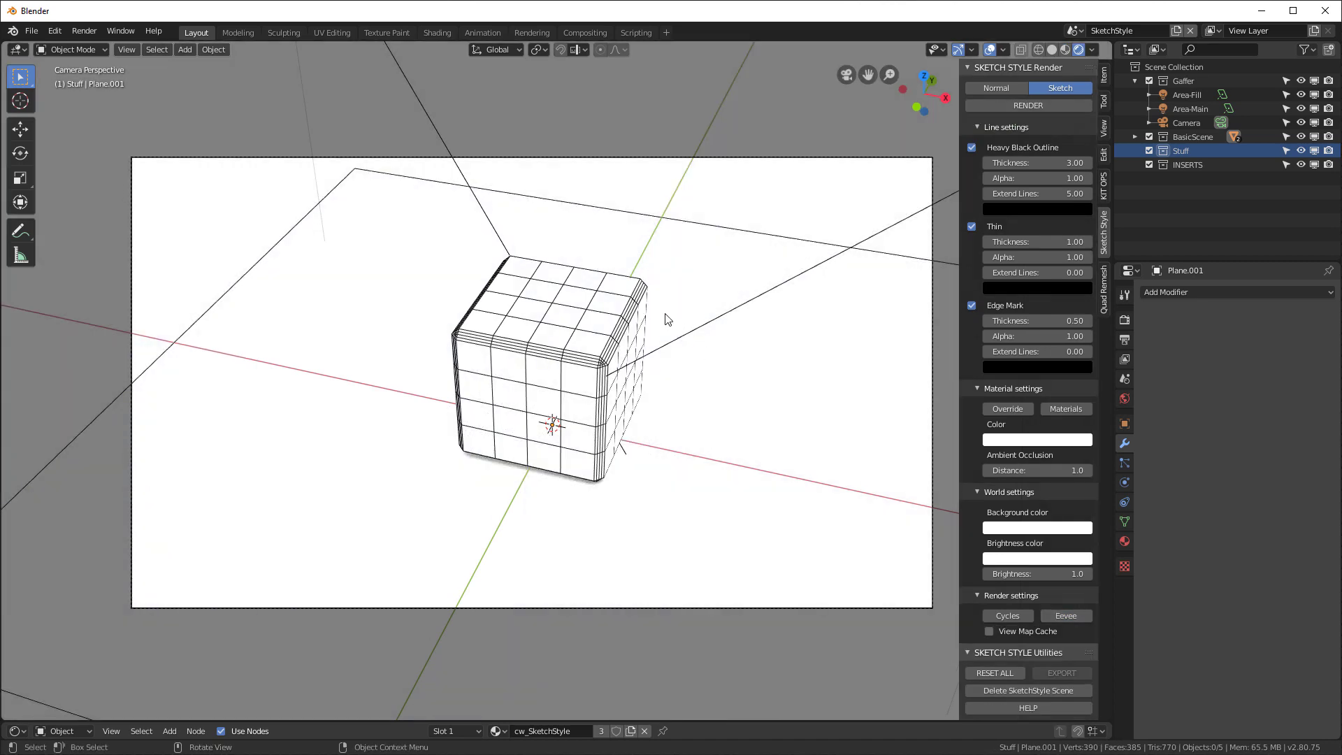
# Choose an option from the viewport context menu and orbit to see more of the cube's top.
pyautogui.rightClick(611, 274)
pyautogui.click(627, 292)
pyautogui.moveTo(600, 371); pyautogui.dragTo(593, 284, button='middle')
# Select all of Plane.001's edges in Edit Mode, Mark Freestyle Edge, and return to Object Mode.
pyautogui.click(611, 277)
pyautogui.press('Tab')
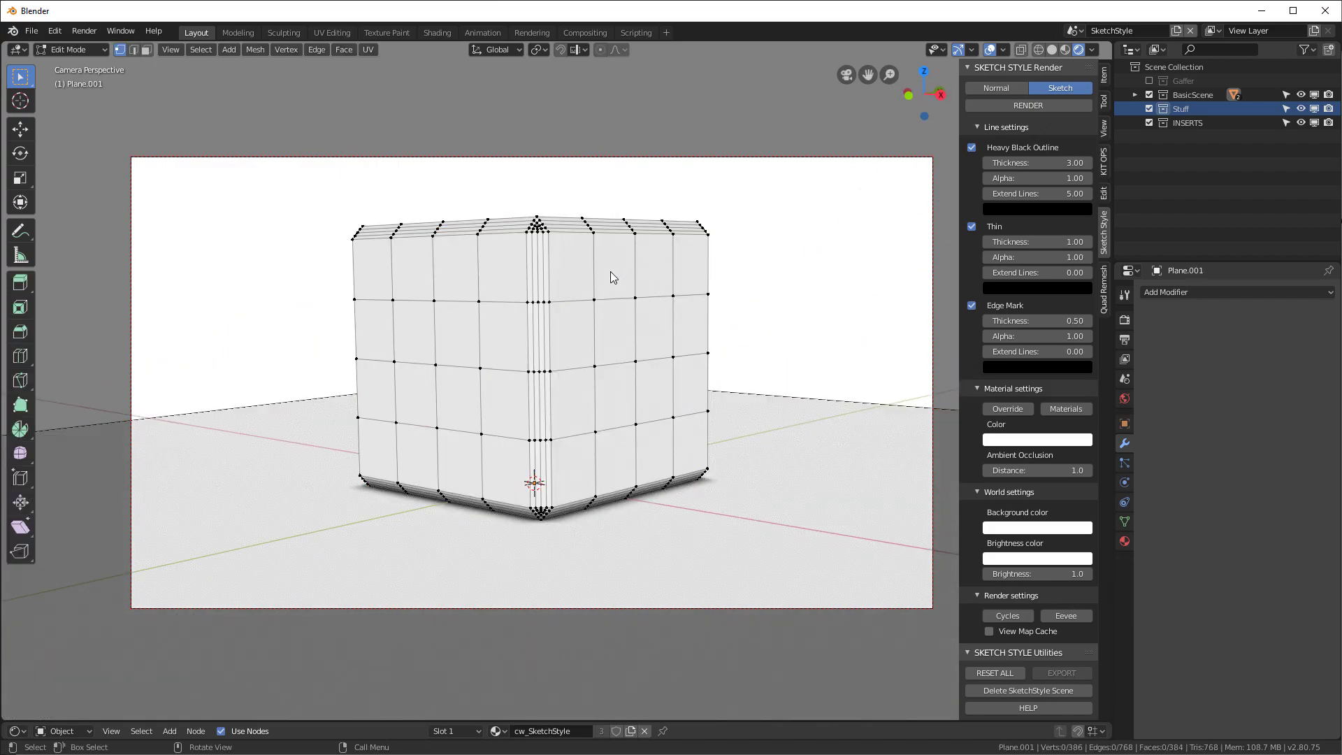
pyautogui.press('a')
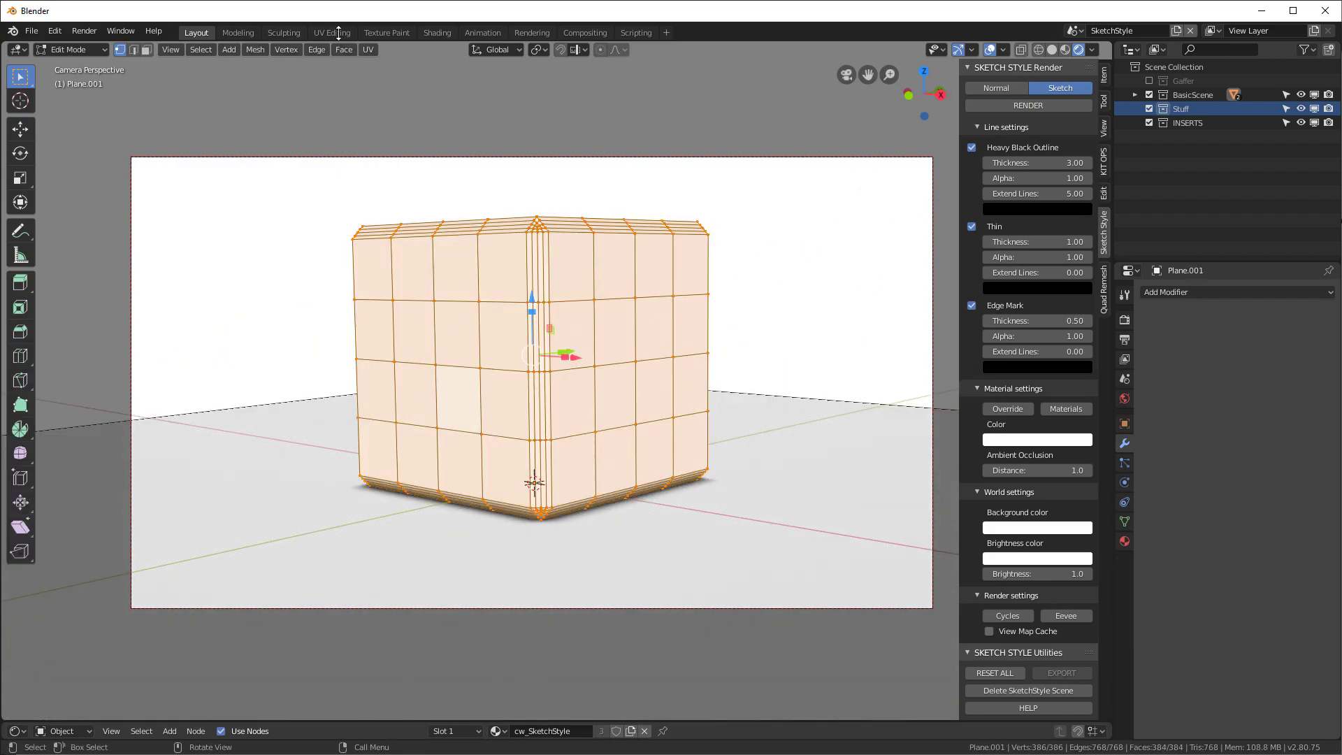
pyautogui.click(317, 49)
pyautogui.click(357, 361)
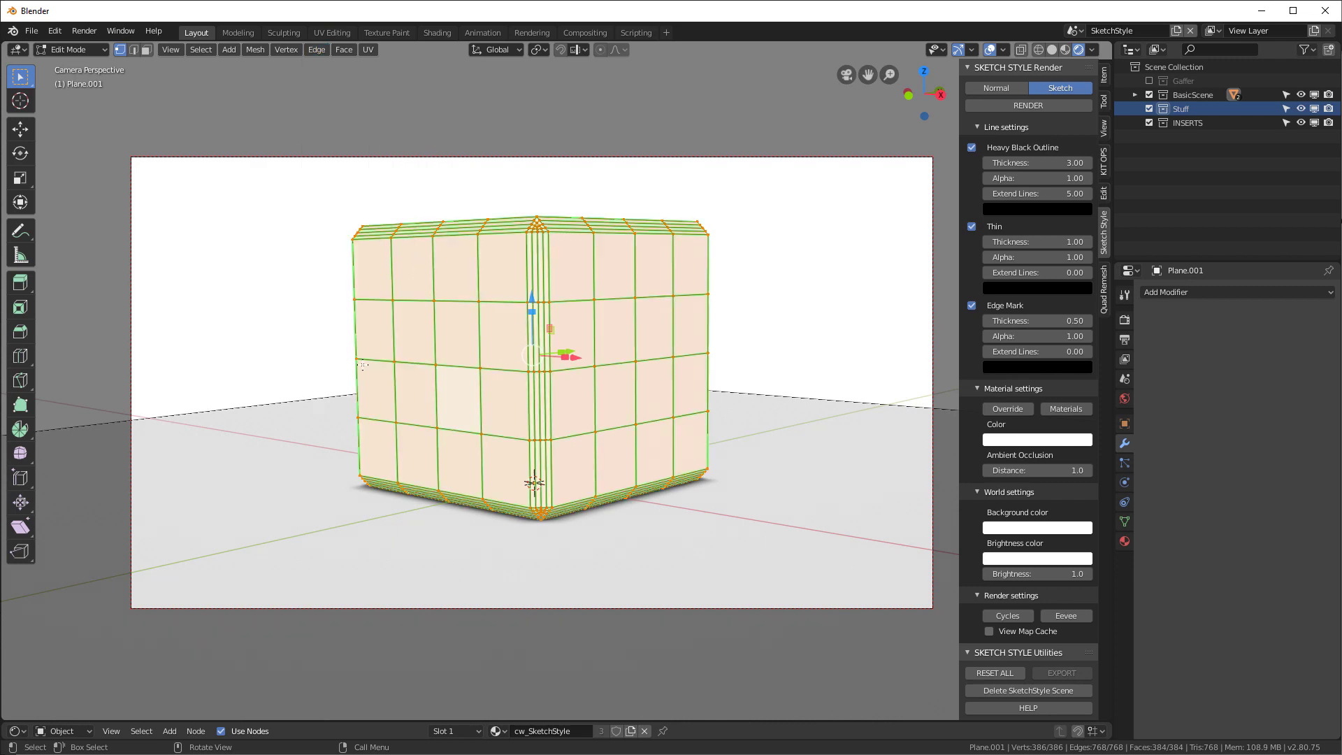
pyautogui.press('Tab')
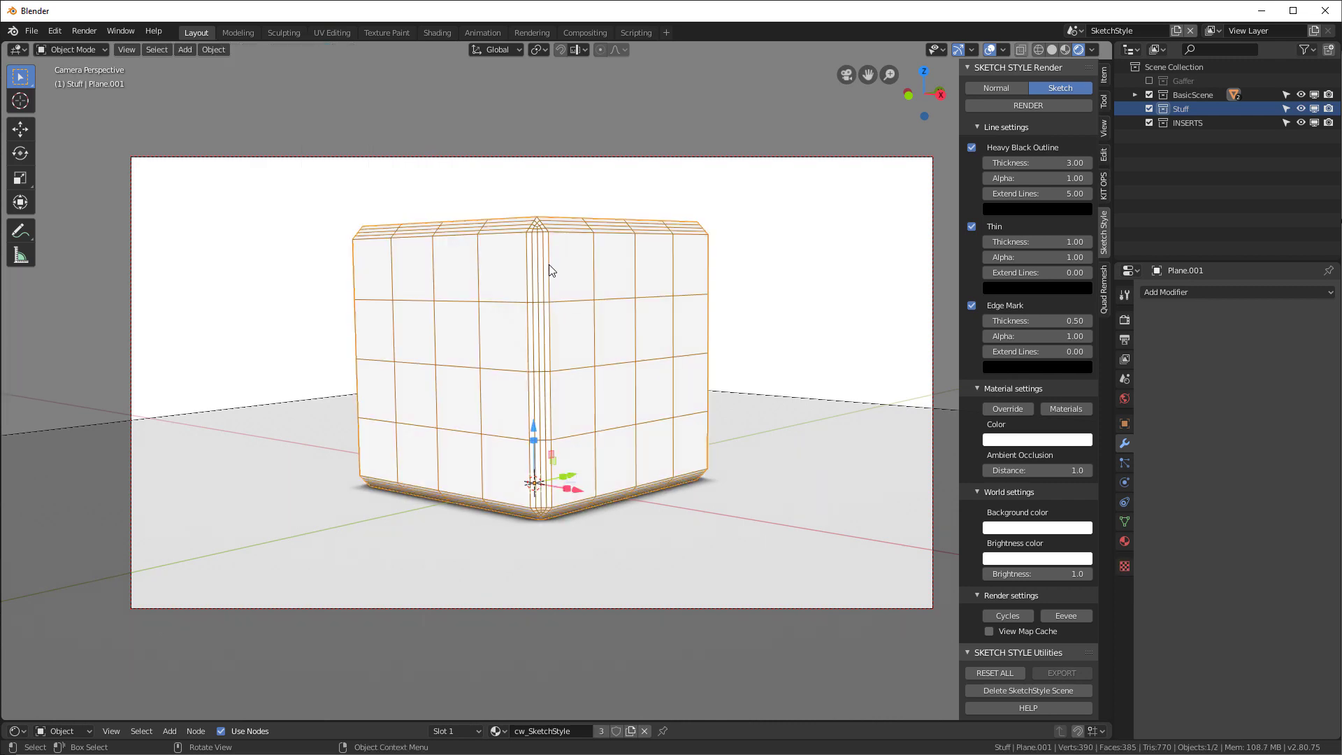
pyautogui.moveTo(550, 261); pyautogui.dragTo(580, 303, button='middle')
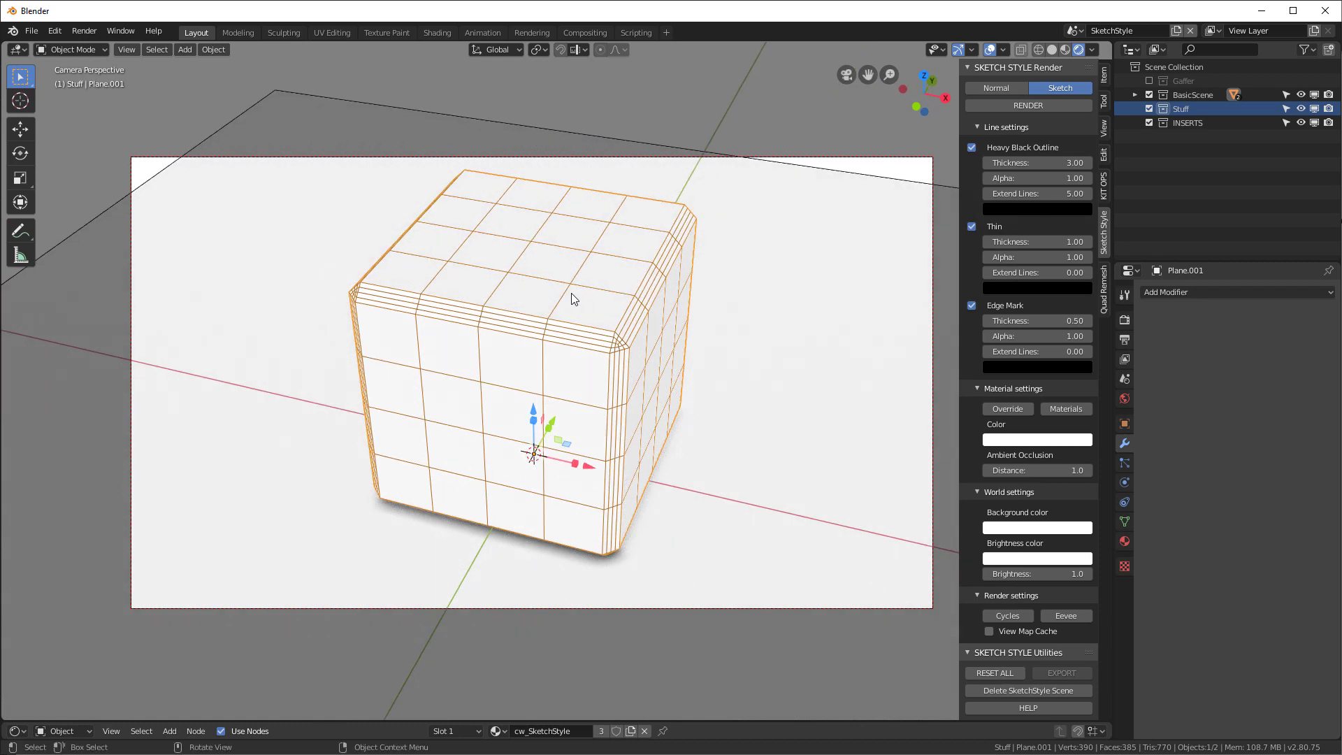
# Render the sketch-styled cube with F12.
pyautogui.press('F12')
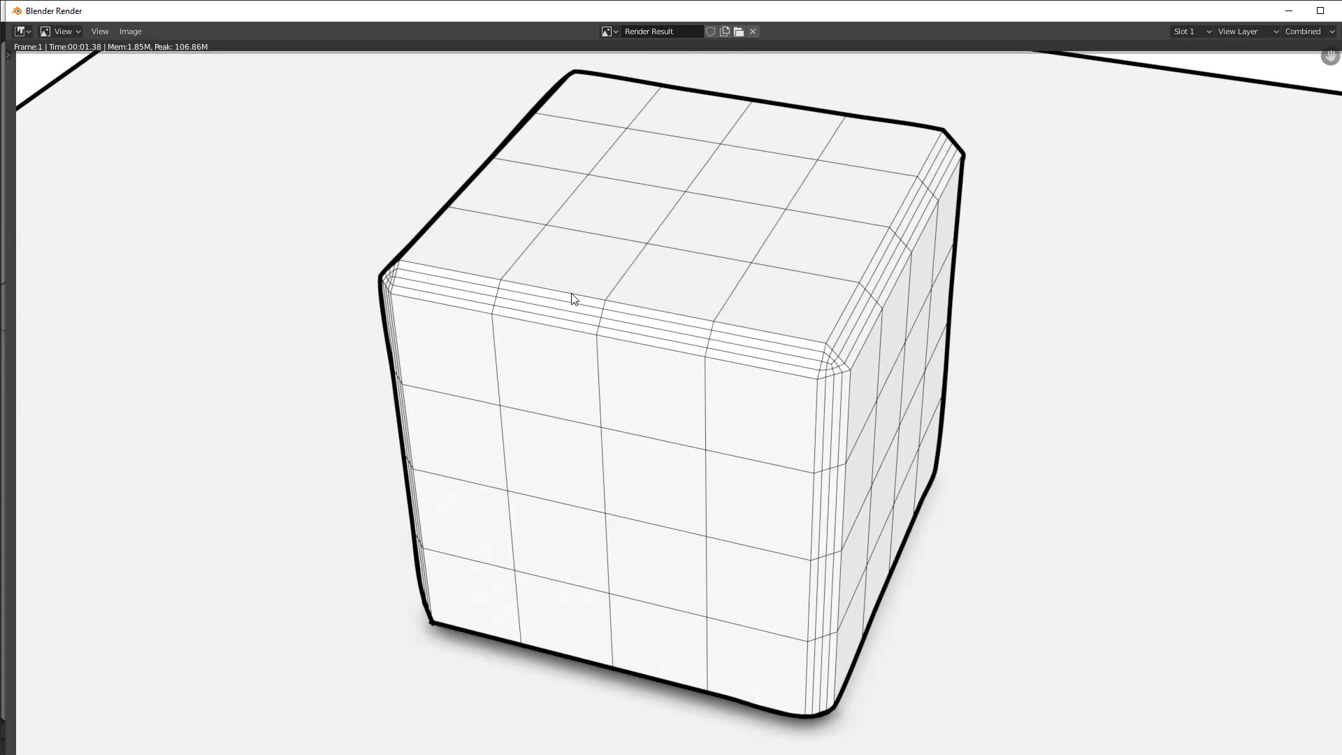